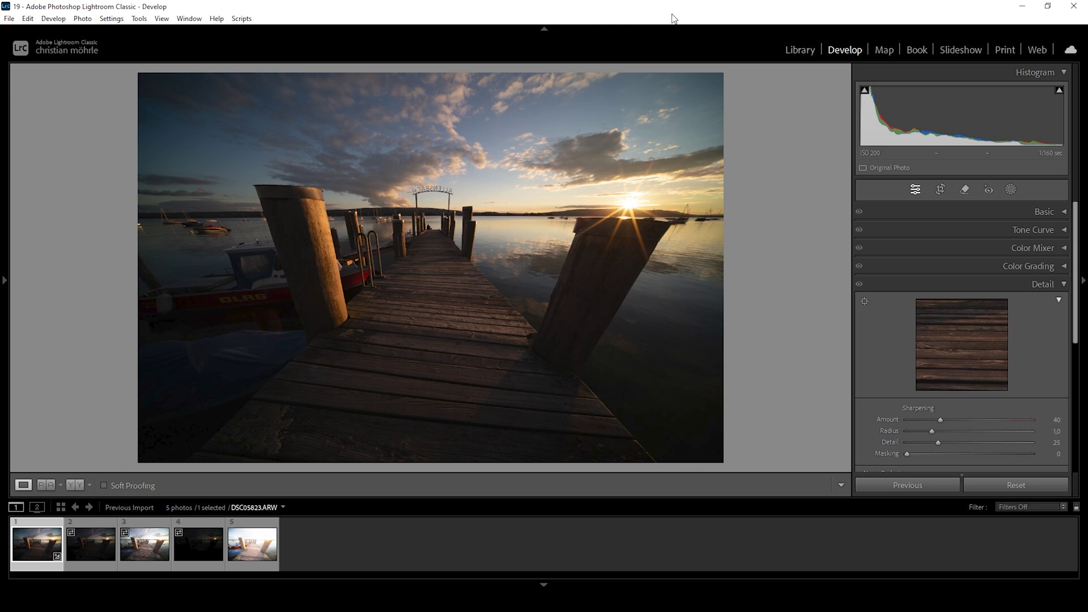
Merge the five bracketed pier exposures into an HDR DNG and open it with the filmstrip hidden
{"action": "left_click", "coordinate": [246, 556], "text": "shift"}
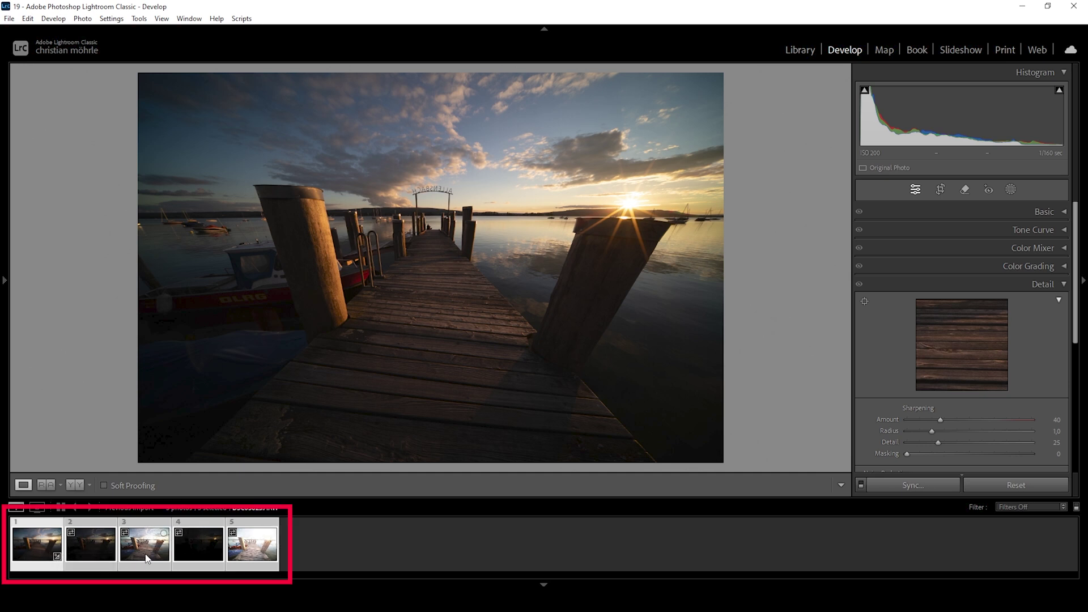
{"action": "right_click", "coordinate": [146, 558]}
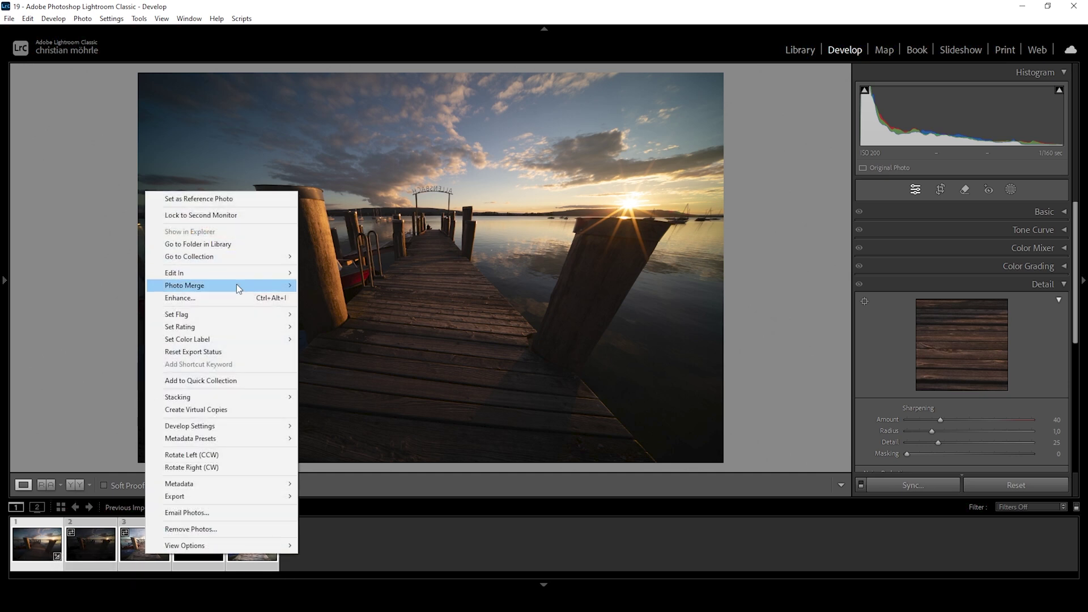
{"action": "mouse_move", "coordinate": [236, 284]}
{"action": "left_click", "coordinate": [347, 287]}
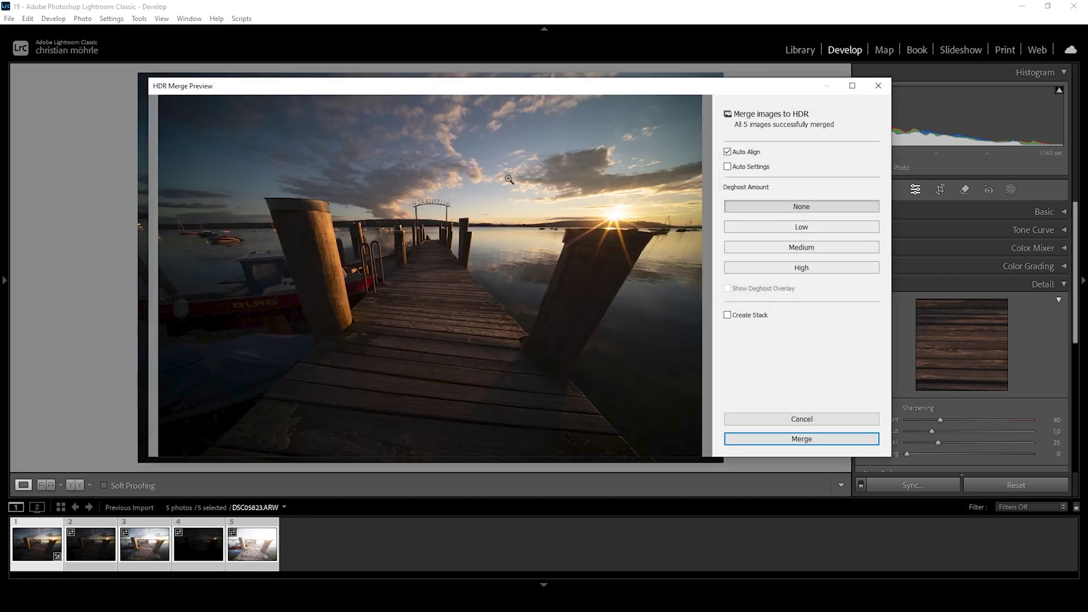
{"action": "left_click", "coordinate": [833, 439]}
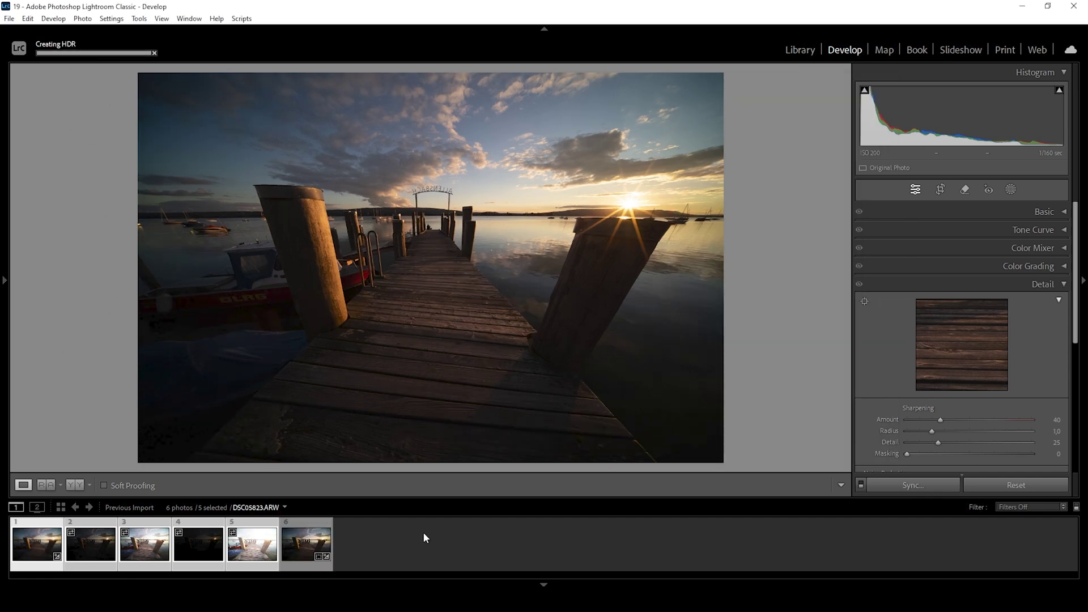
{"action": "left_click", "coordinate": [315, 567]}
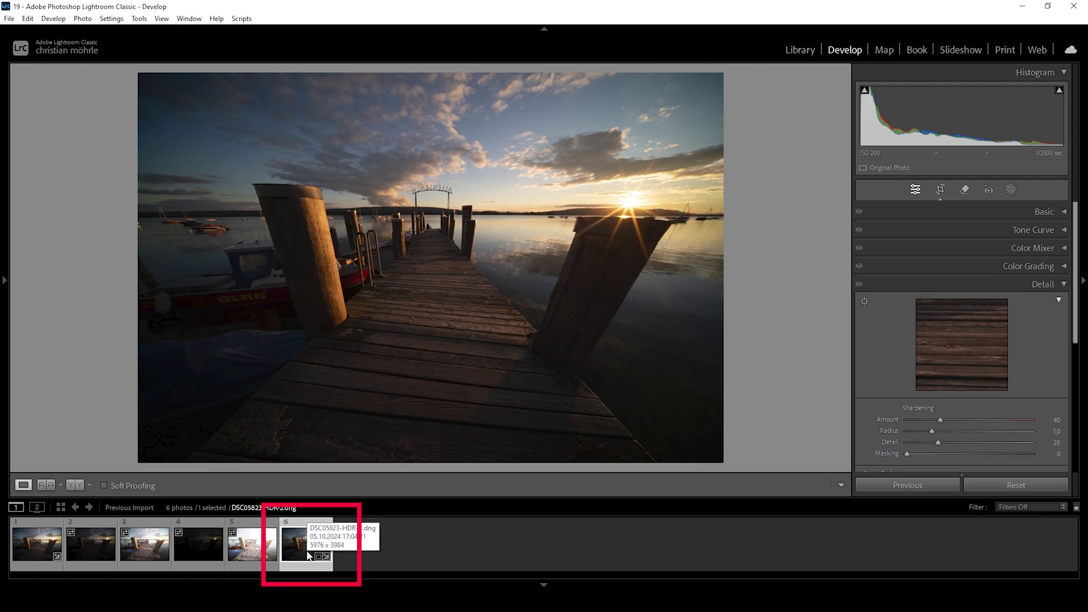
{"action": "key", "text": "F6"}
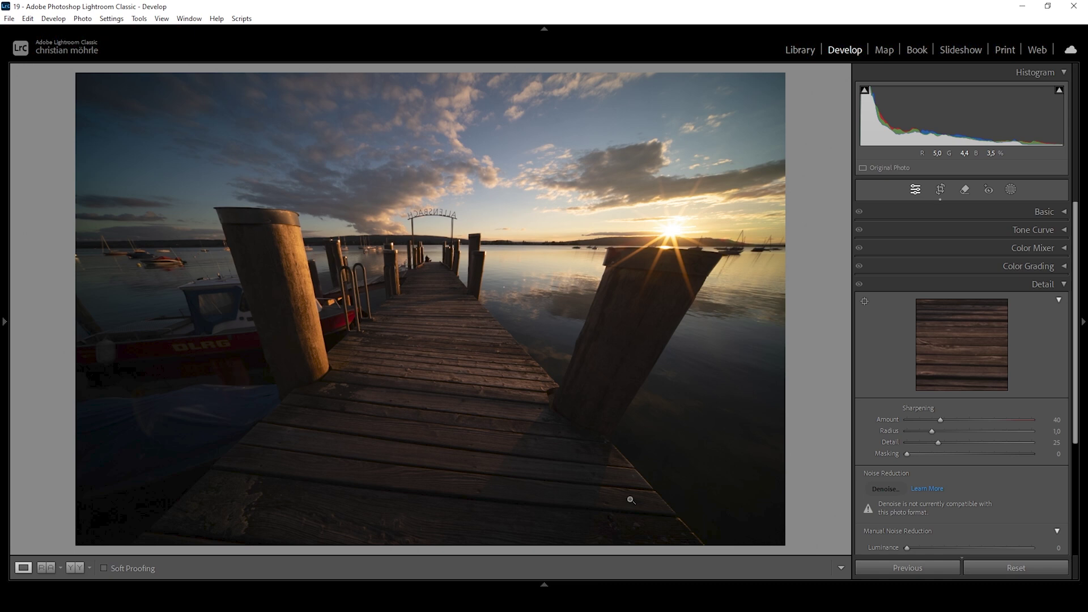
Collapse Detail, expand Basic, and apply the Adobe Landscape profile to the HDR photo
{"action": "left_click", "coordinate": [1049, 285]}
{"action": "left_click", "coordinate": [1041, 211]}
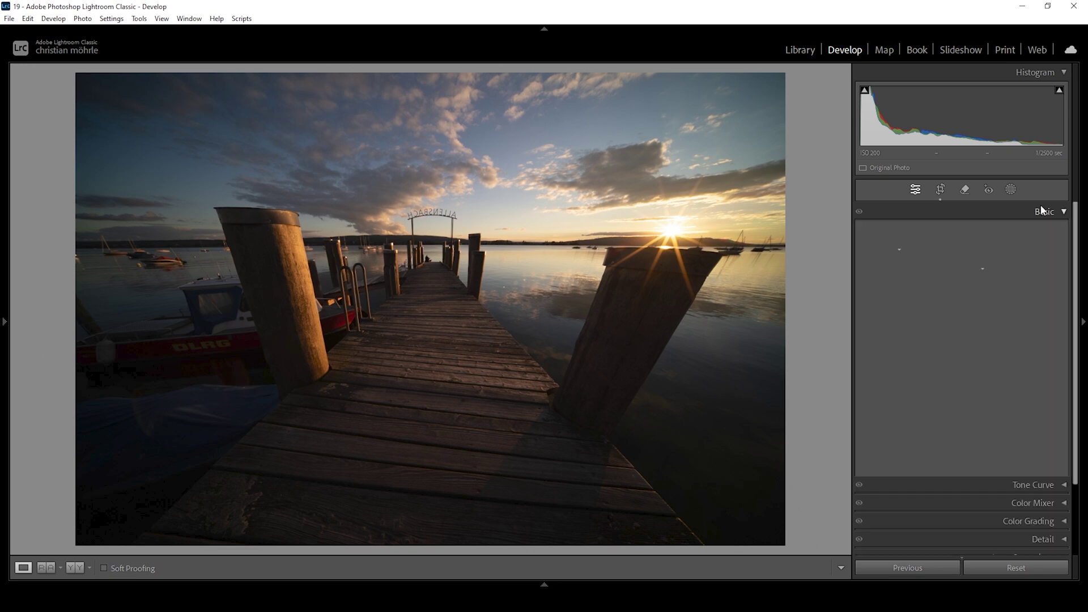
{"action": "left_click", "coordinate": [940, 252]}
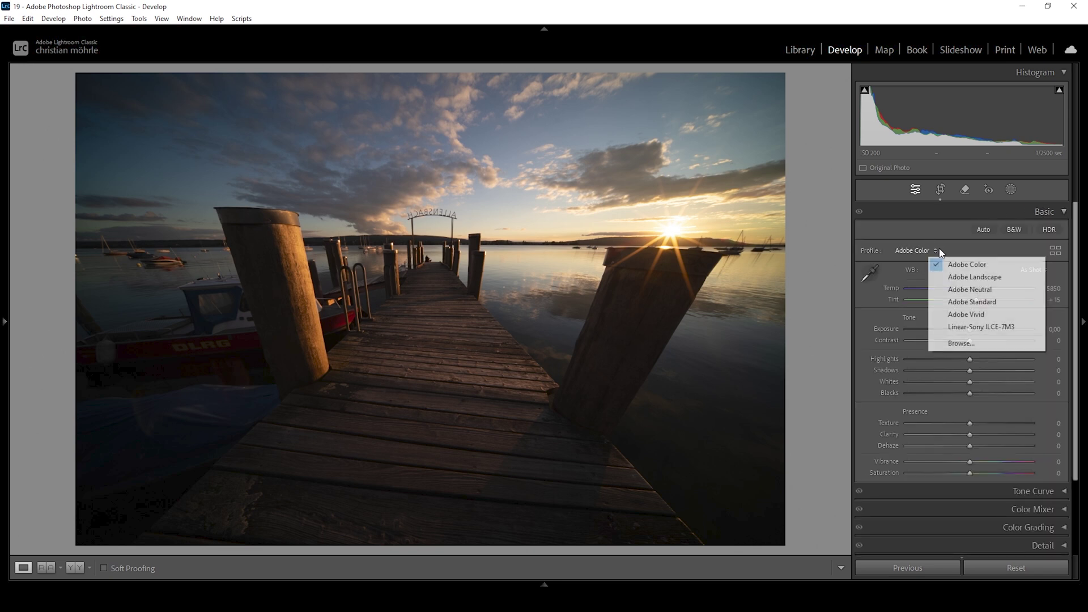
{"action": "left_click", "coordinate": [977, 277]}
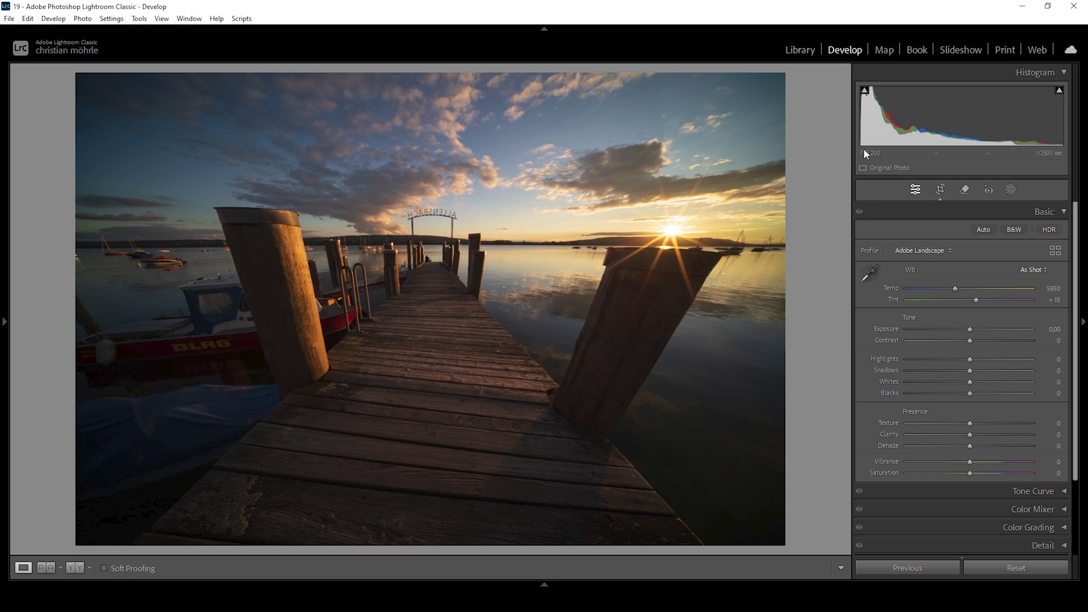
Set Exposure +0.80, Shadows +63, Blacks +26, Highlights −57 and Contrast +18 in Basic
{"action": "left_click_drag", "start_coordinate": [969, 329], "coordinate": [974, 330]}
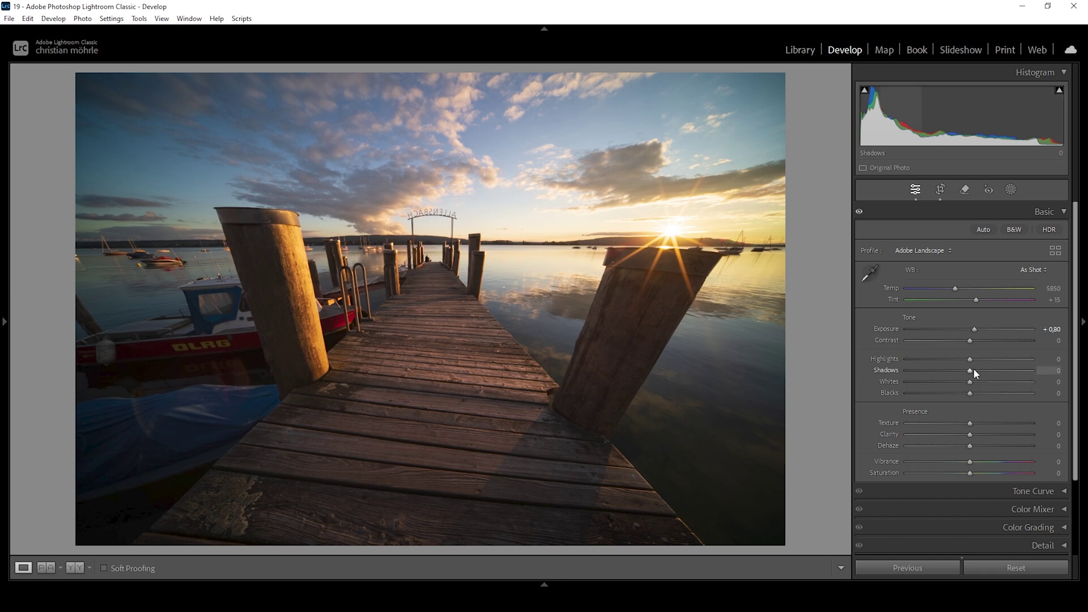
{"action": "left_click_drag", "start_coordinate": [971, 369], "coordinate": [987, 397]}
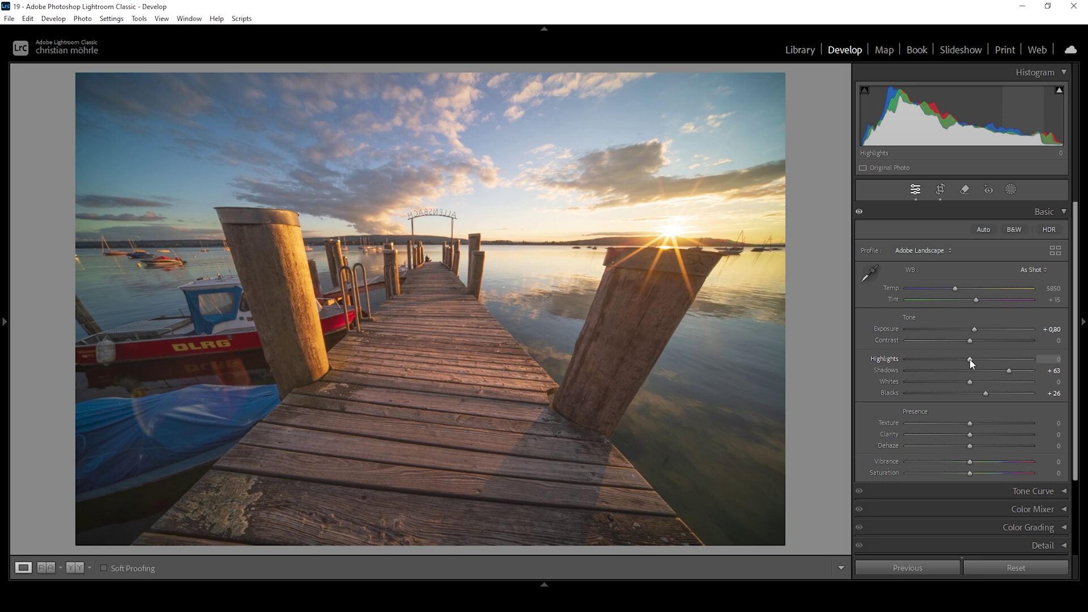
{"action": "left_click_drag", "start_coordinate": [970, 359], "coordinate": [934, 360]}
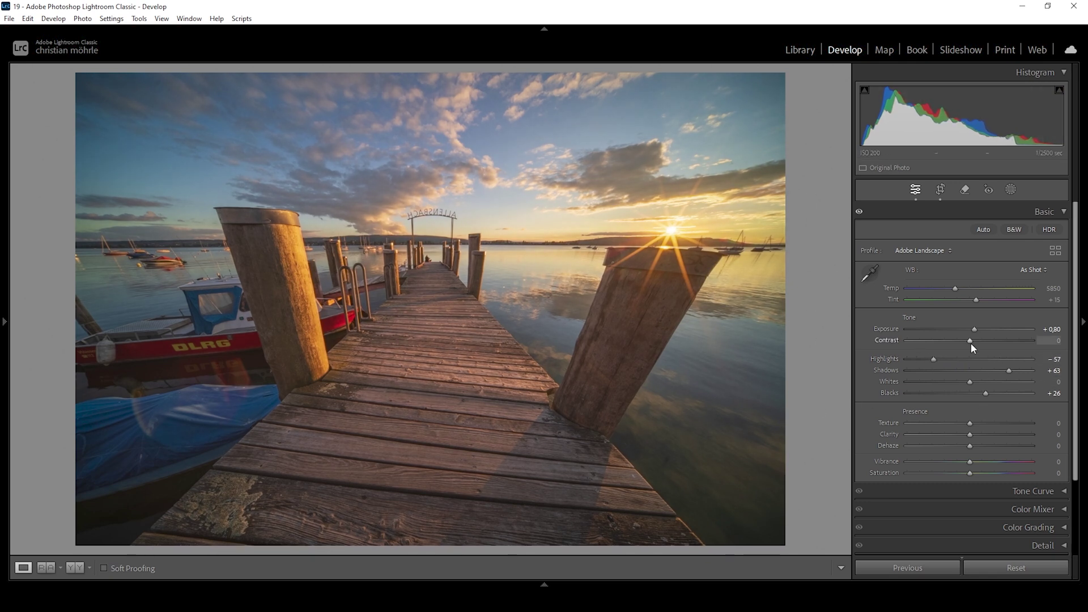
{"action": "left_click_drag", "start_coordinate": [972, 341], "coordinate": [981, 341]}
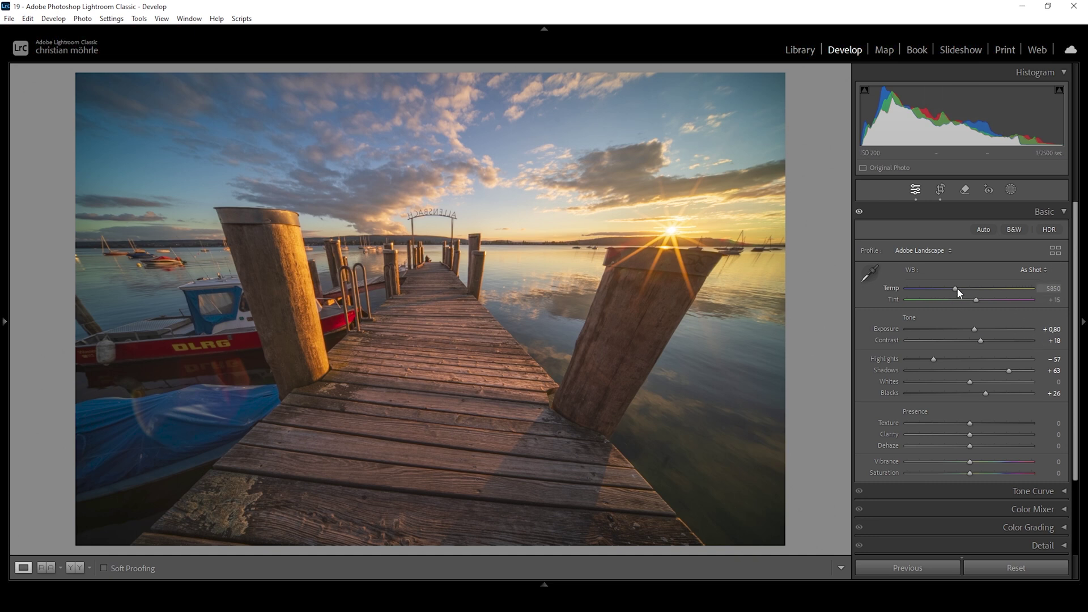
Warm the white balance to a temperature of 6900
{"action": "left_click_drag", "start_coordinate": [958, 288], "coordinate": [969, 288]}
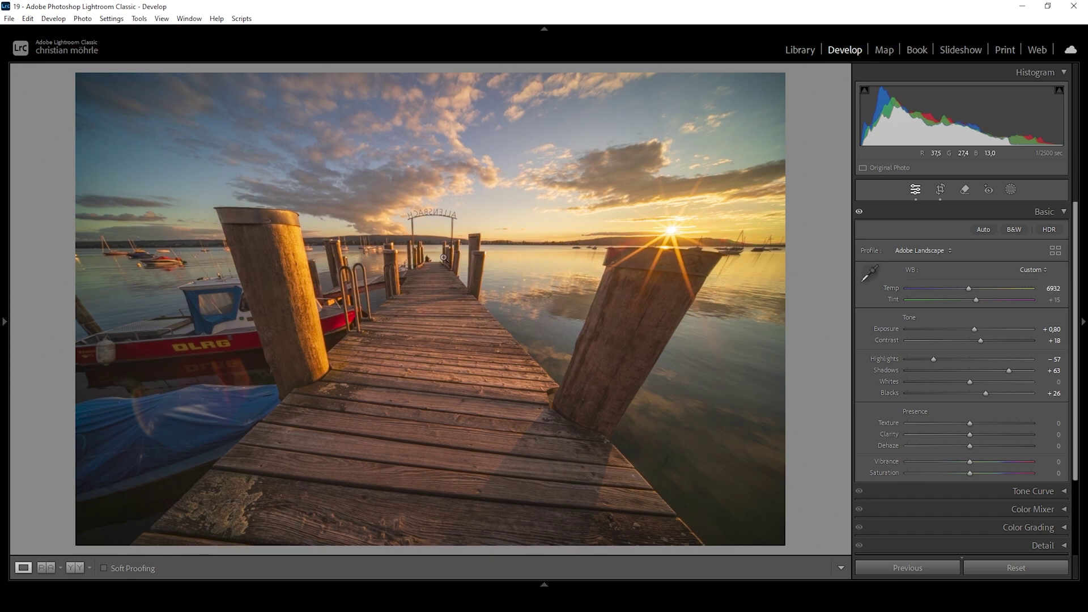
{"action": "left_click", "coordinate": [1052, 288]}
{"action": "type", "text": "6900"}
{"action": "key", "text": "Return"}
Set Texture +8, Clarity −11, Dehaze −5, Vibrance +10 and show the Before/After comparison
{"action": "left_click_drag", "start_coordinate": [970, 423], "coordinate": [974, 424]}
{"action": "left_click_drag", "start_coordinate": [970, 435], "coordinate": [962, 437]}
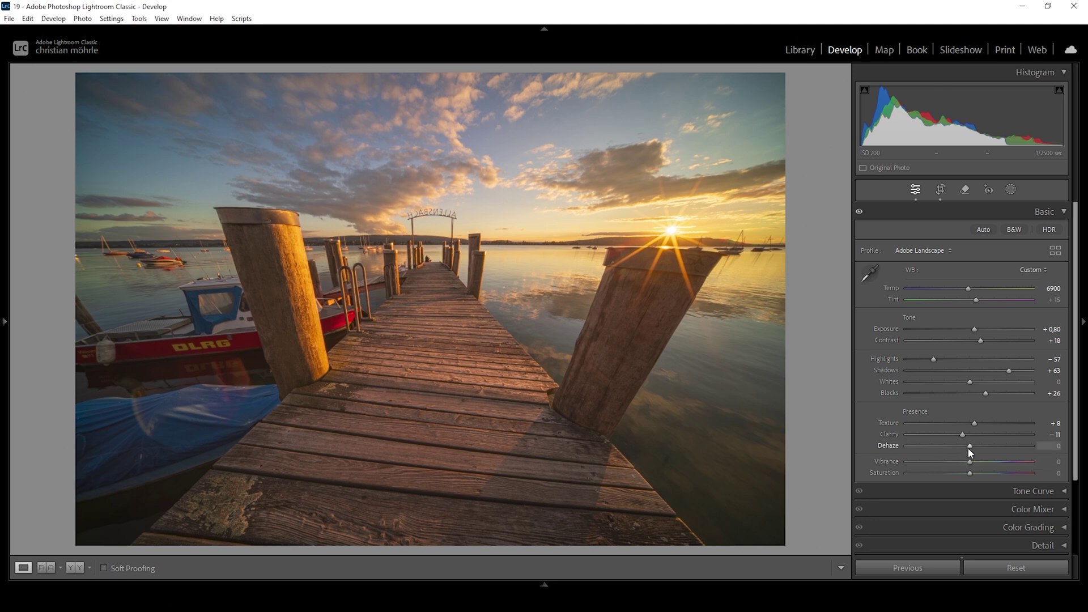
{"action": "left_click_drag", "start_coordinate": [968, 448], "coordinate": [964, 448]}
{"action": "left_click_drag", "start_coordinate": [971, 462], "coordinate": [981, 462]}
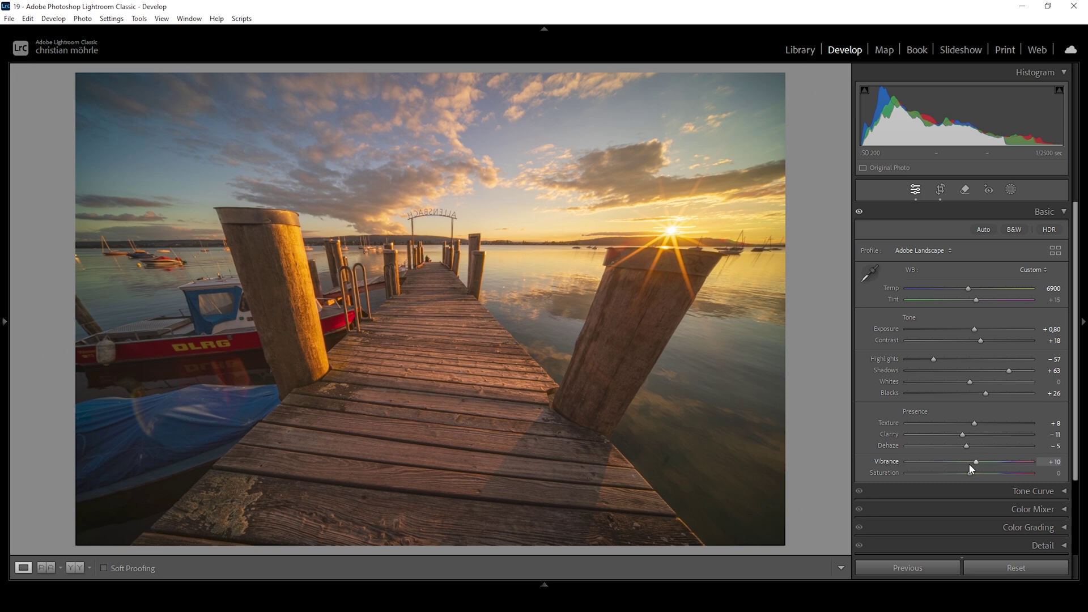
{"action": "left_click", "coordinate": [75, 567]}
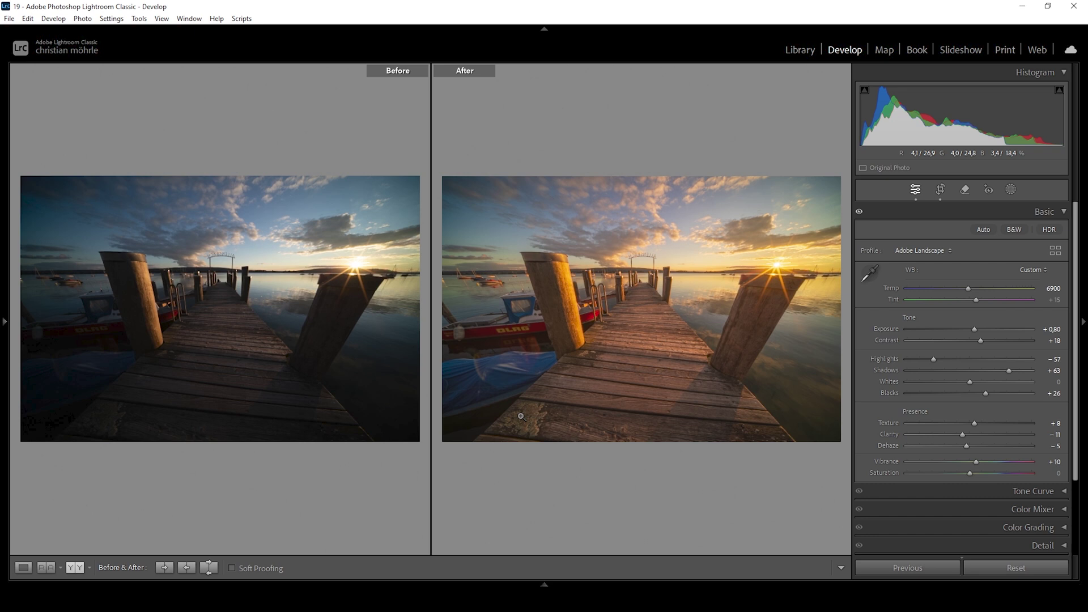
Switch back to Loupe view so only the edited pier photo is shown
{"action": "left_click", "coordinate": [18, 568]}
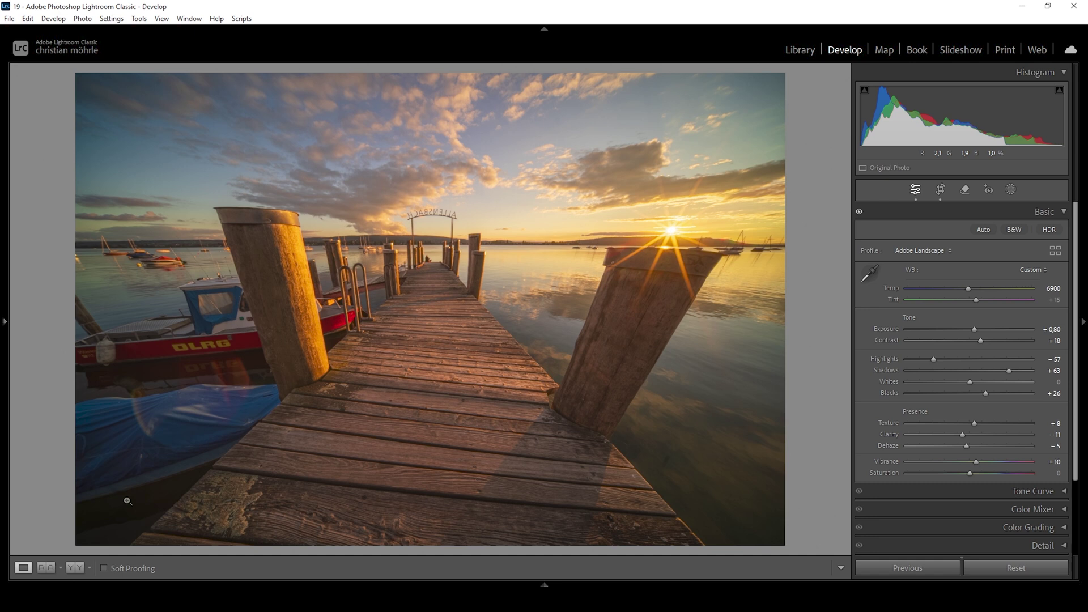
Select the Remove tool, choose Generative AI mode and tick Object Aware
{"action": "left_click", "coordinate": [967, 192]}
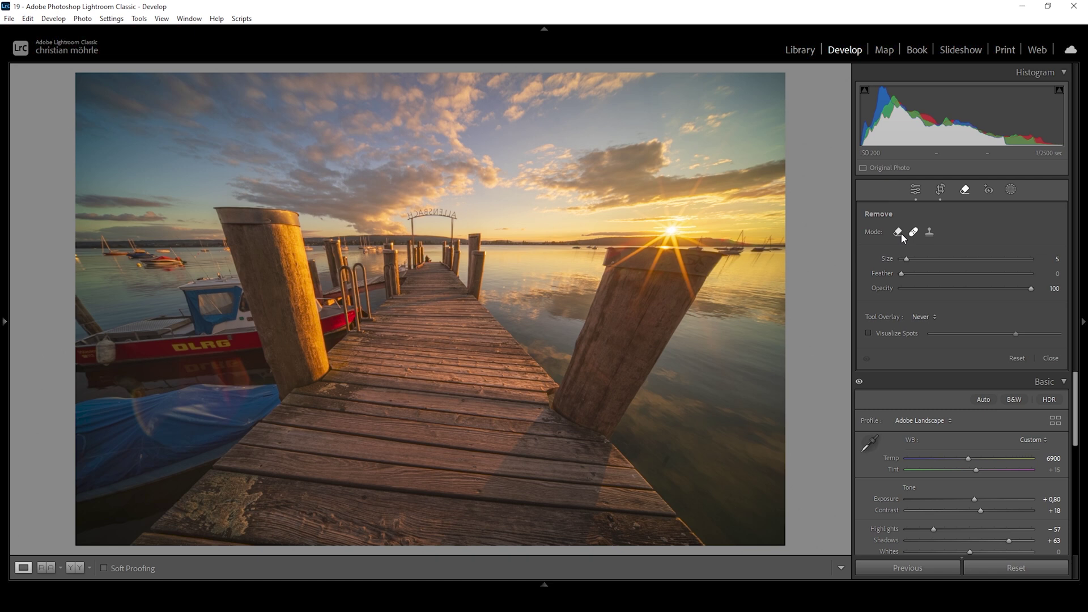
{"action": "left_click", "coordinate": [899, 233]}
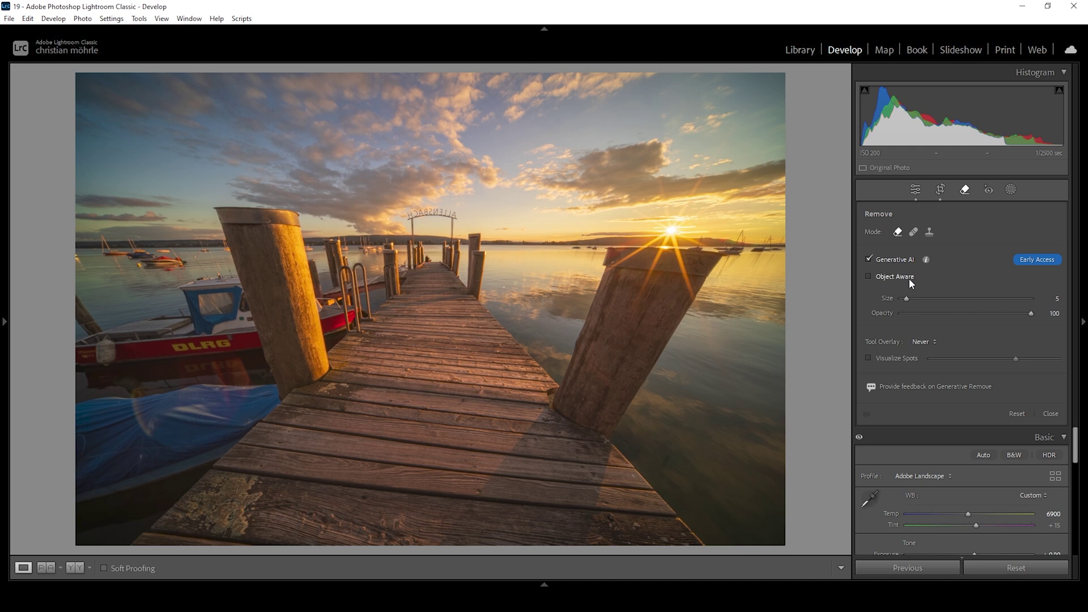
{"action": "left_click", "coordinate": [869, 277]}
Brush over the small horizon object left of the right post and generate its removal
{"action": "scroll", "coordinate": [544, 251], "scroll_direction": "down", "scroll_amount": 1}
{"action": "scroll", "coordinate": [567, 253], "scroll_direction": "up", "scroll_amount": 1}
{"action": "scroll", "coordinate": [569, 253], "scroll_direction": "down", "scroll_amount": 2}
{"action": "mouse_move", "coordinate": [577, 246]}
{"action": "left_mouse_down"}
{"action": "mouse_move", "coordinate": [599, 249]}
{"action": "mouse_move", "coordinate": [596, 240]}
{"action": "mouse_move", "coordinate": [594, 258]}
{"action": "mouse_move", "coordinate": [576, 252]}
{"action": "left_mouse_up"}
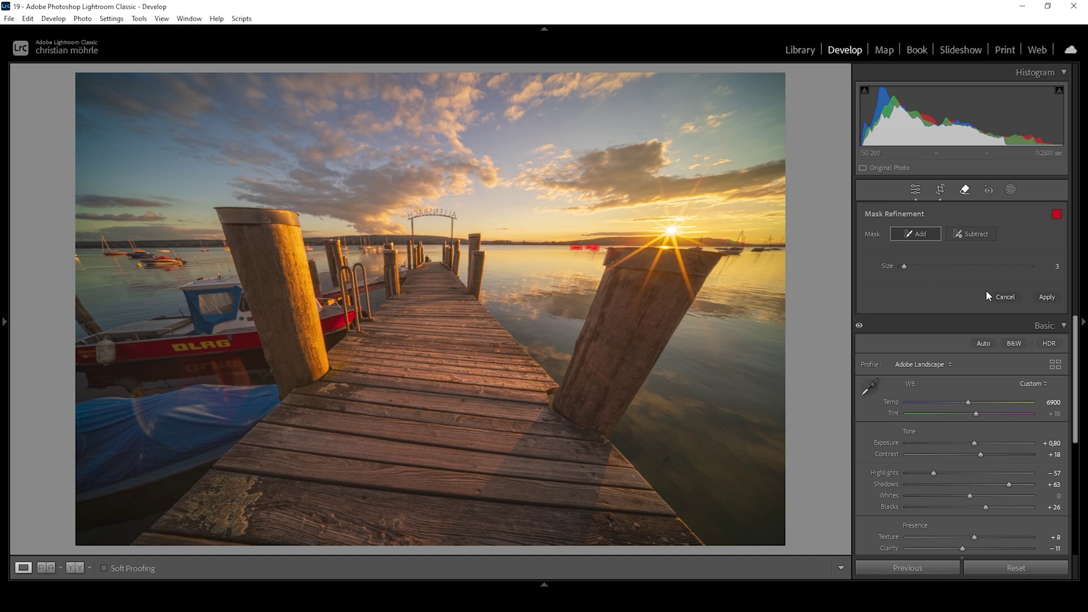
{"action": "left_click", "coordinate": [1048, 298]}
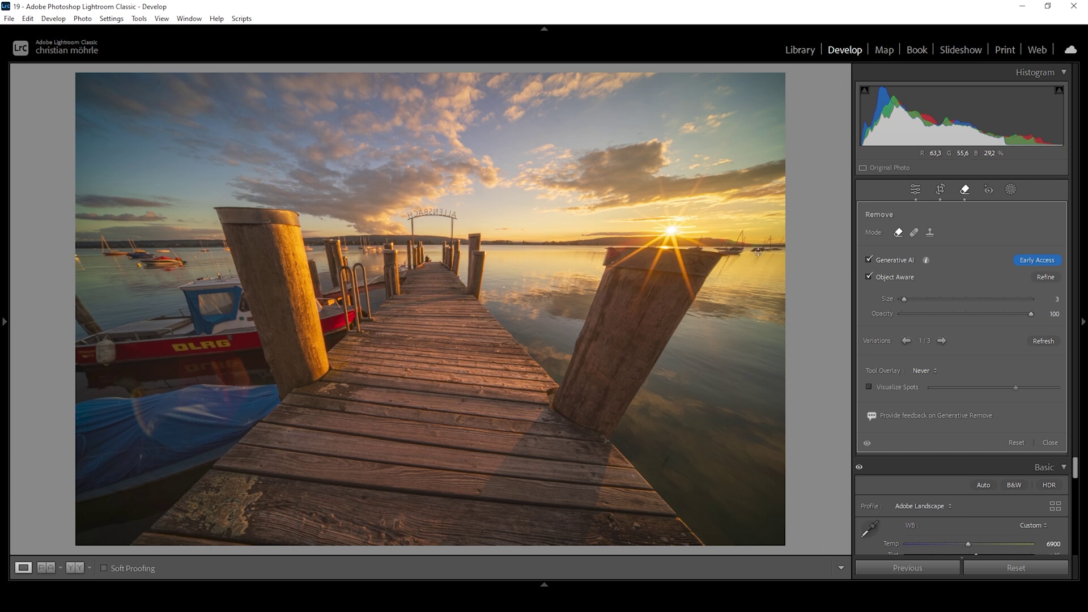
With Object Aware off, brush the boats right of the post, apply removal and pick variation 3
{"action": "left_click", "coordinate": [869, 277]}
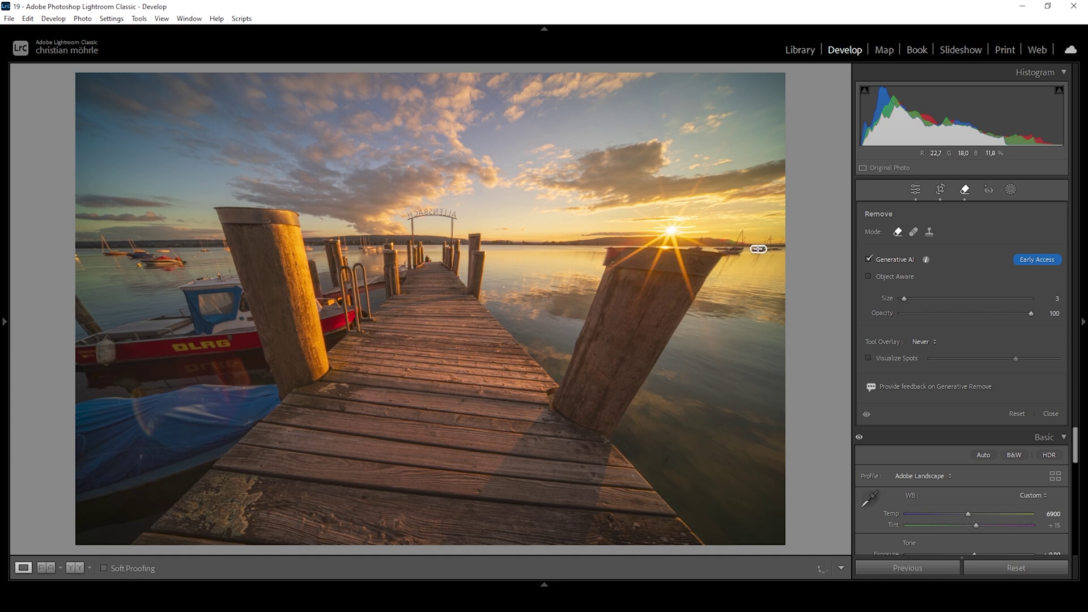
{"action": "mouse_move", "coordinate": [757, 249]}
{"action": "left_mouse_down"}
{"action": "mouse_move", "coordinate": [759, 262]}
{"action": "mouse_move", "coordinate": [759, 249]}
{"action": "mouse_move", "coordinate": [779, 249]}
{"action": "mouse_move", "coordinate": [772, 237]}
{"action": "mouse_move", "coordinate": [782, 252]}
{"action": "left_mouse_up"}
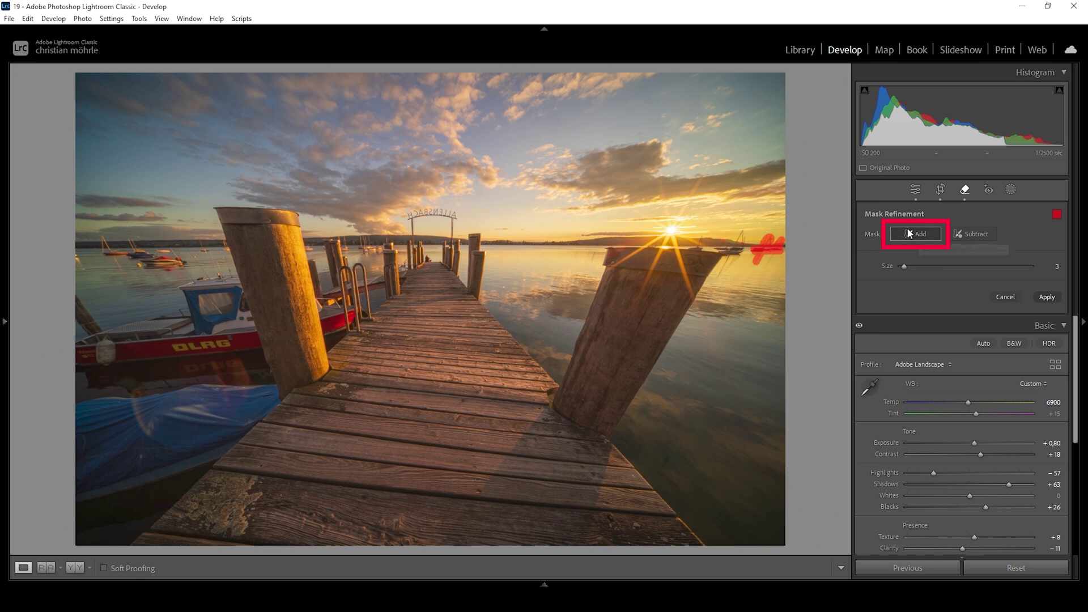
{"action": "mouse_move", "coordinate": [723, 251]}
{"action": "left_mouse_down"}
{"action": "mouse_move", "coordinate": [742, 249]}
{"action": "mouse_move", "coordinate": [720, 255]}
{"action": "mouse_move", "coordinate": [729, 254]}
{"action": "mouse_move", "coordinate": [720, 273]}
{"action": "mouse_move", "coordinate": [730, 251]}
{"action": "mouse_move", "coordinate": [696, 249]}
{"action": "mouse_move", "coordinate": [702, 240]}
{"action": "mouse_move", "coordinate": [700, 249]}
{"action": "left_mouse_up"}
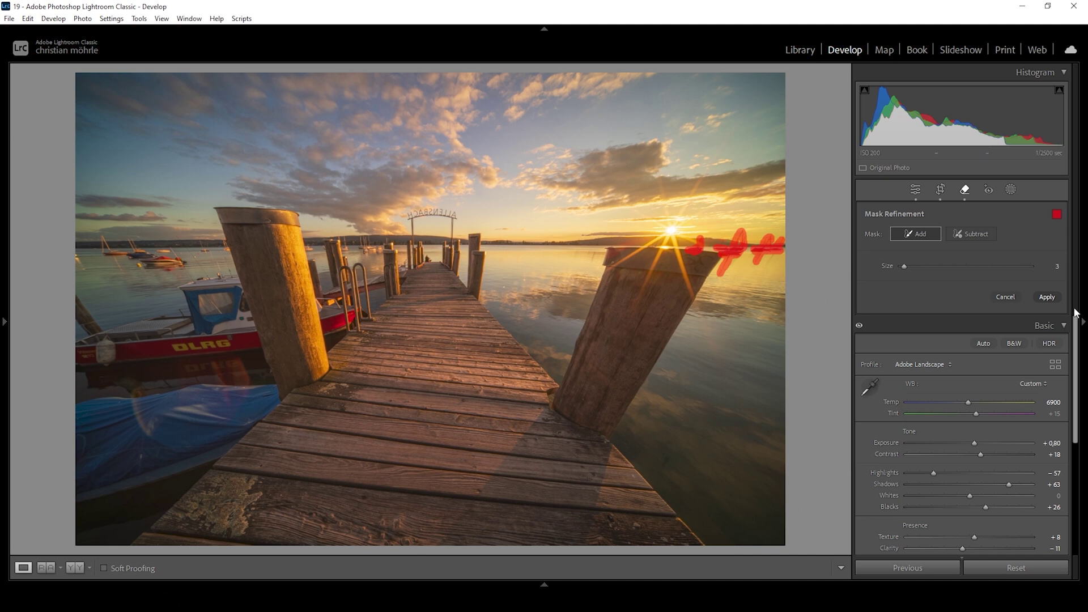
{"action": "left_click", "coordinate": [1047, 299]}
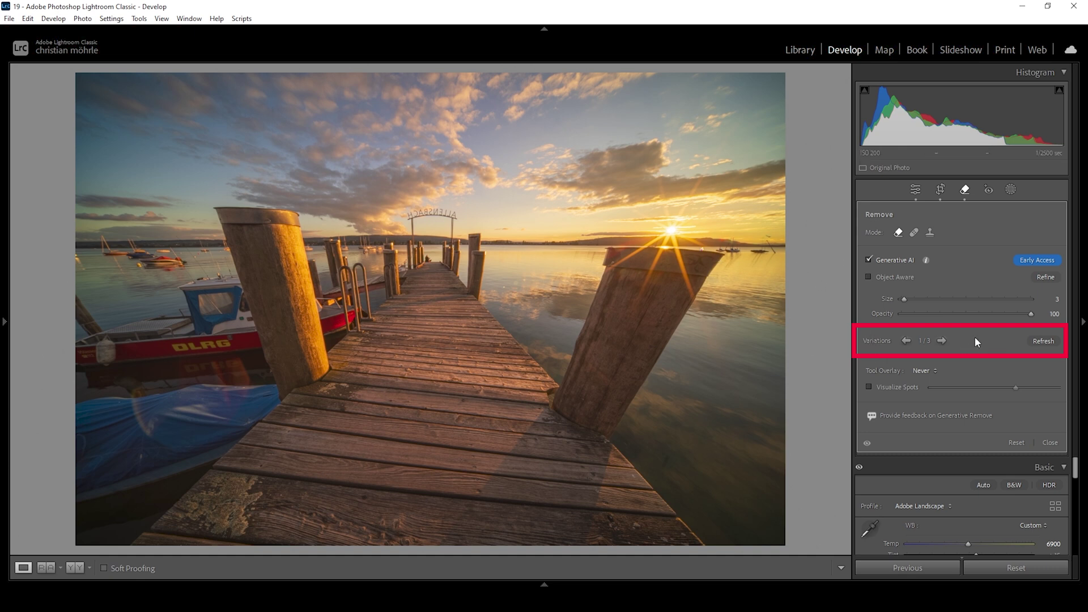
{"action": "left_click", "coordinate": [942, 341]}
{"action": "left_click", "coordinate": [942, 341]}
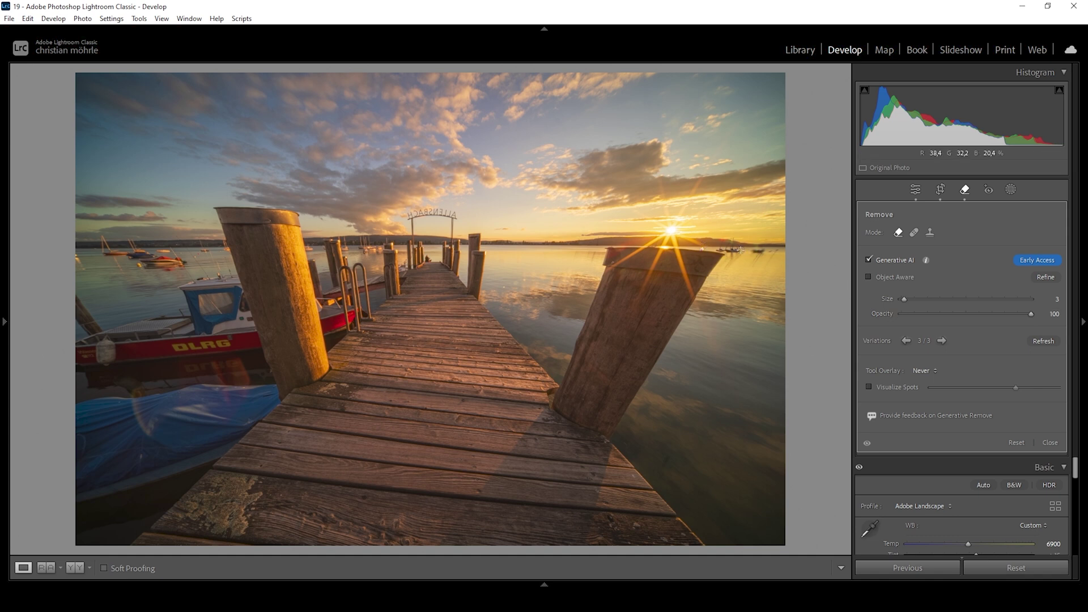
{"action": "left_click", "coordinate": [868, 277]}
Remove the remaining object near the post top and choose variation 3 of 3
{"action": "mouse_move", "coordinate": [724, 250]}
{"action": "left_mouse_down"}
{"action": "mouse_move", "coordinate": [736, 249]}
{"action": "mouse_move", "coordinate": [733, 238]}
{"action": "mouse_move", "coordinate": [721, 245]}
{"action": "mouse_move", "coordinate": [781, 250]}
{"action": "left_mouse_up"}
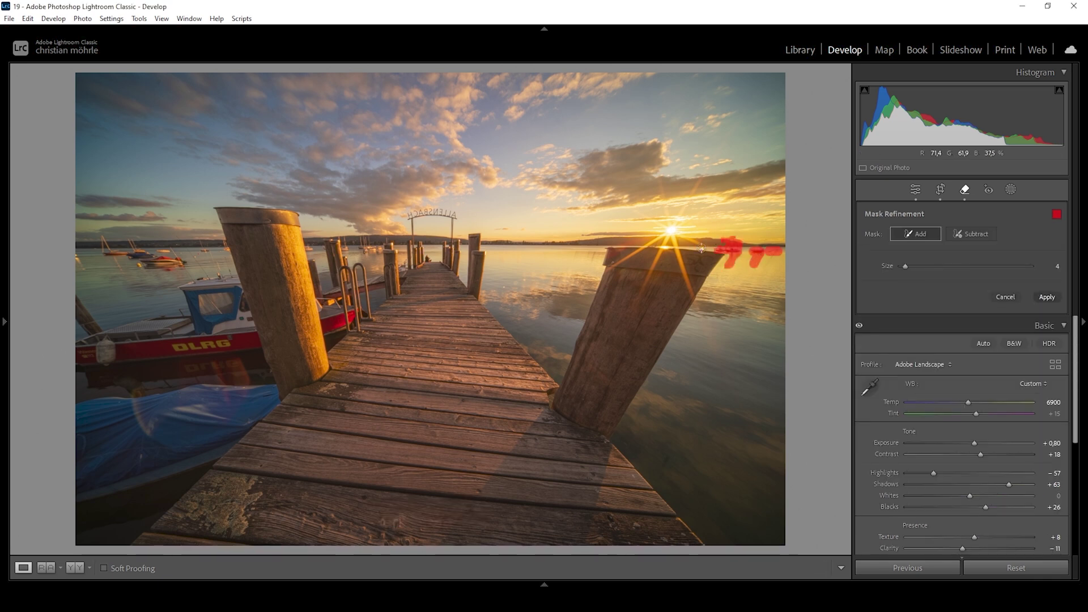
{"action": "left_click", "coordinate": [702, 248]}
{"action": "left_click", "coordinate": [1048, 298]}
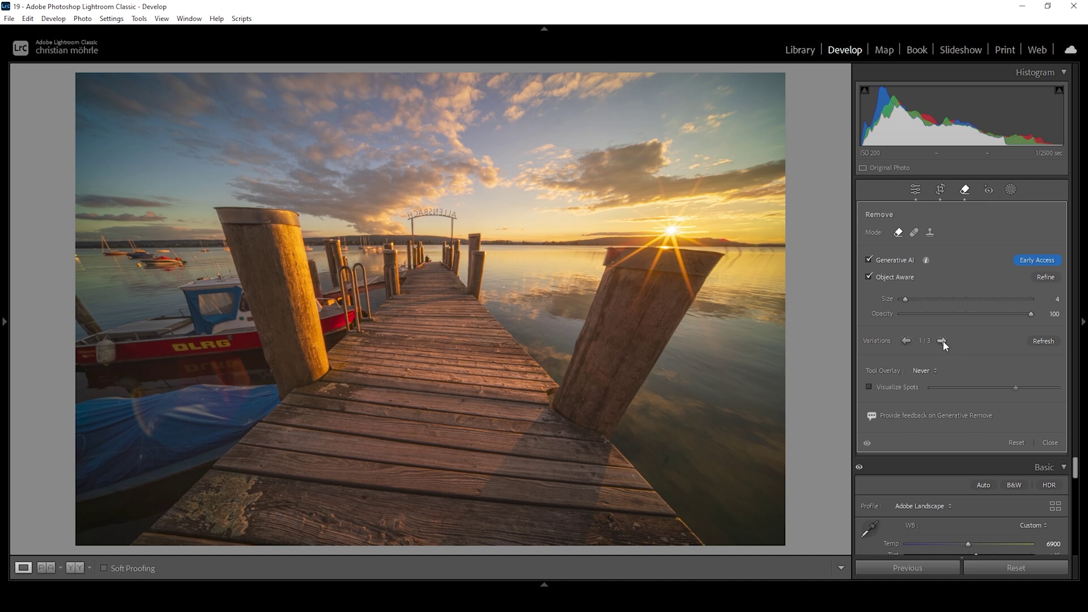
{"action": "left_click", "coordinate": [943, 342]}
Mark the spots on the water beside the right post and generate their removal
{"action": "mouse_move", "coordinate": [737, 266]}
{"action": "left_mouse_down"}
{"action": "mouse_move", "coordinate": [736, 253]}
{"action": "mouse_move", "coordinate": [768, 259]}
{"action": "left_mouse_up"}
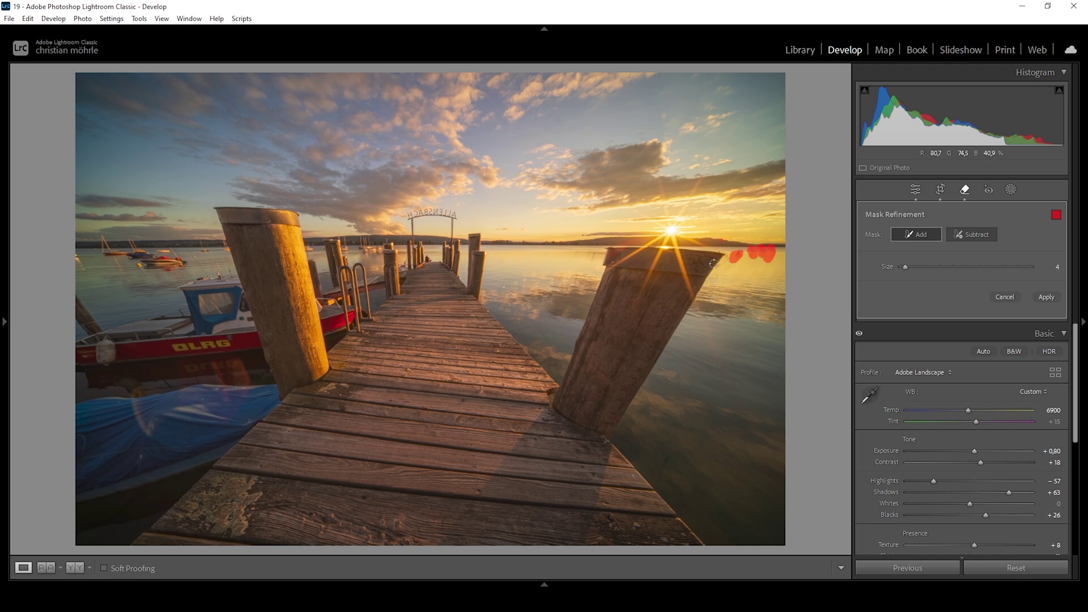
{"action": "scroll", "coordinate": [721, 249], "scroll_direction": "down", "scroll_amount": 1}
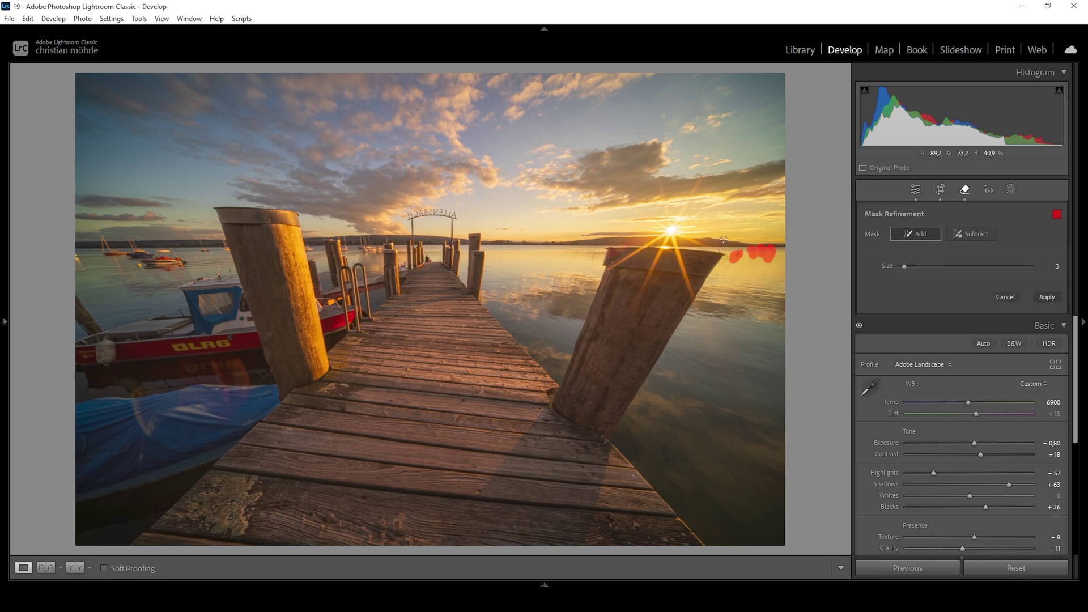
{"action": "left_click", "coordinate": [723, 242]}
{"action": "left_click", "coordinate": [1048, 297]}
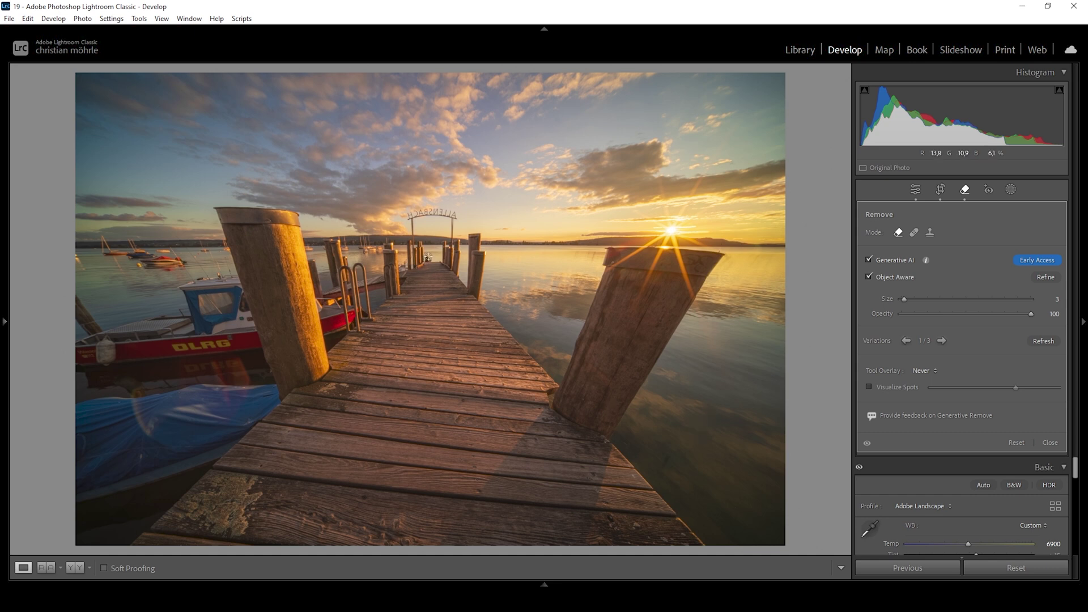
Mark the spot near the pier gate and the distant left boats, then apply Generative Remove
{"action": "left_click", "coordinate": [427, 259]}
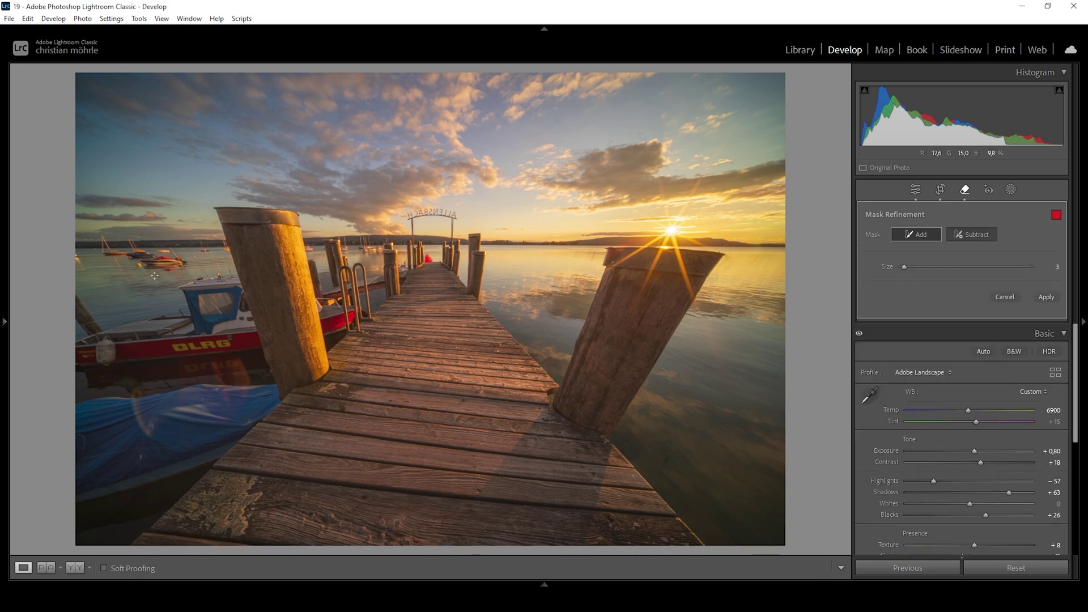
{"action": "mouse_move", "coordinate": [78, 257]}
{"action": "left_mouse_down"}
{"action": "mouse_move", "coordinate": [104, 251]}
{"action": "mouse_move", "coordinate": [122, 273]}
{"action": "mouse_move", "coordinate": [226, 242]}
{"action": "mouse_move", "coordinate": [366, 243]}
{"action": "left_mouse_up"}
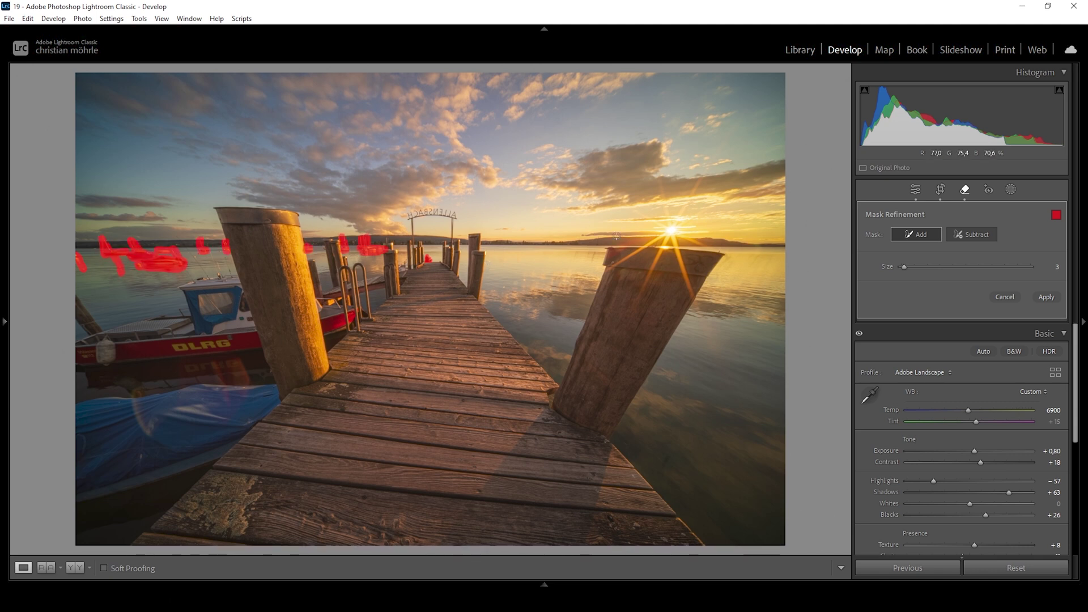
{"action": "left_click", "coordinate": [1053, 297]}
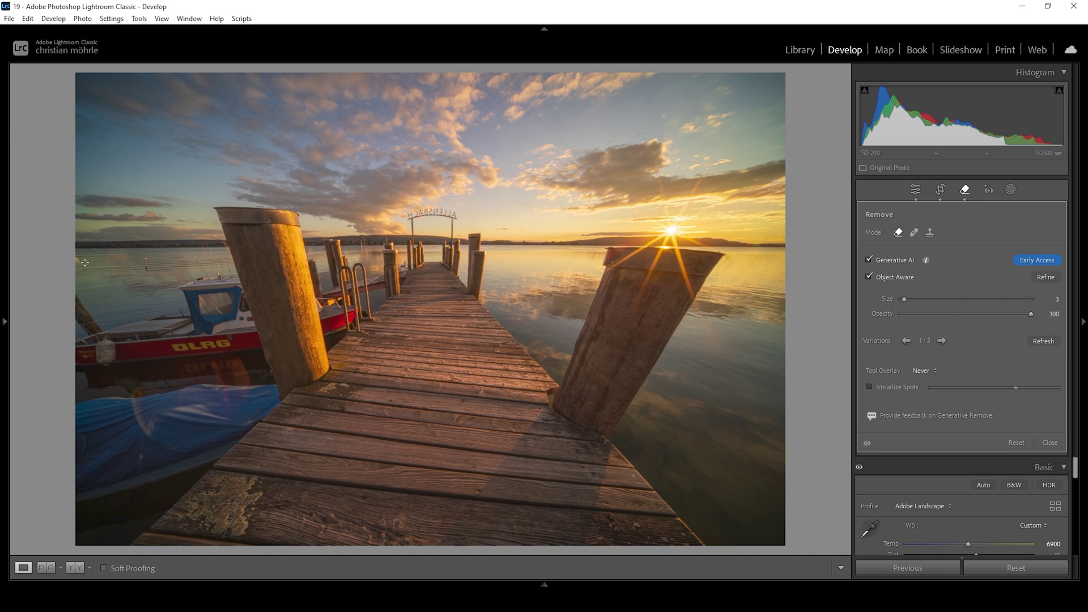
With the Remove brush at Size 4, mark the three buoys on the left water
{"action": "scroll", "coordinate": [88, 262], "scroll_direction": "up", "scroll_amount": 1}
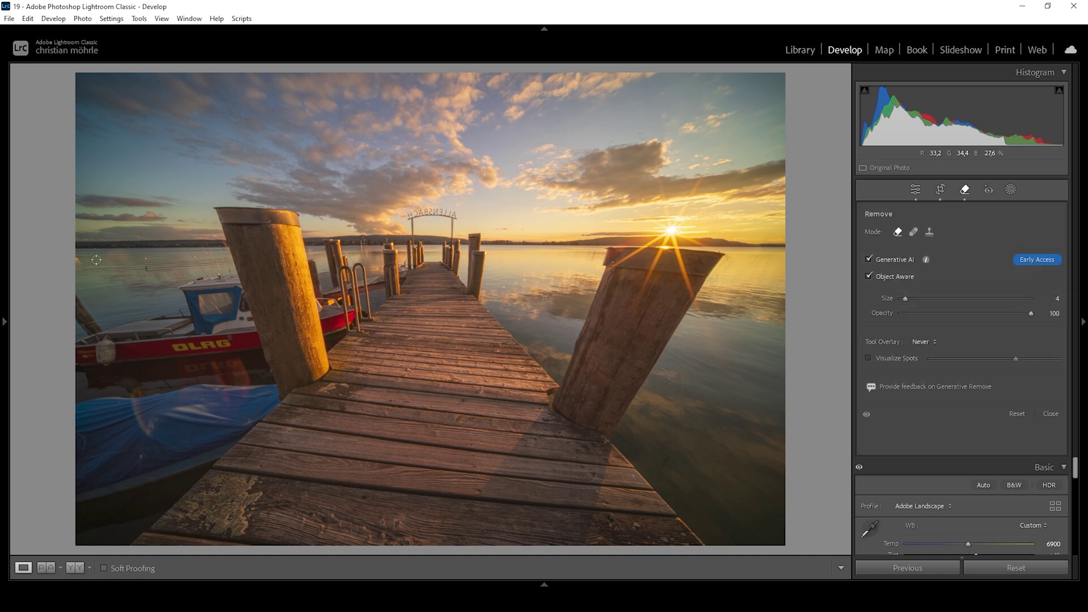
{"action": "left_click", "coordinate": [80, 263]}
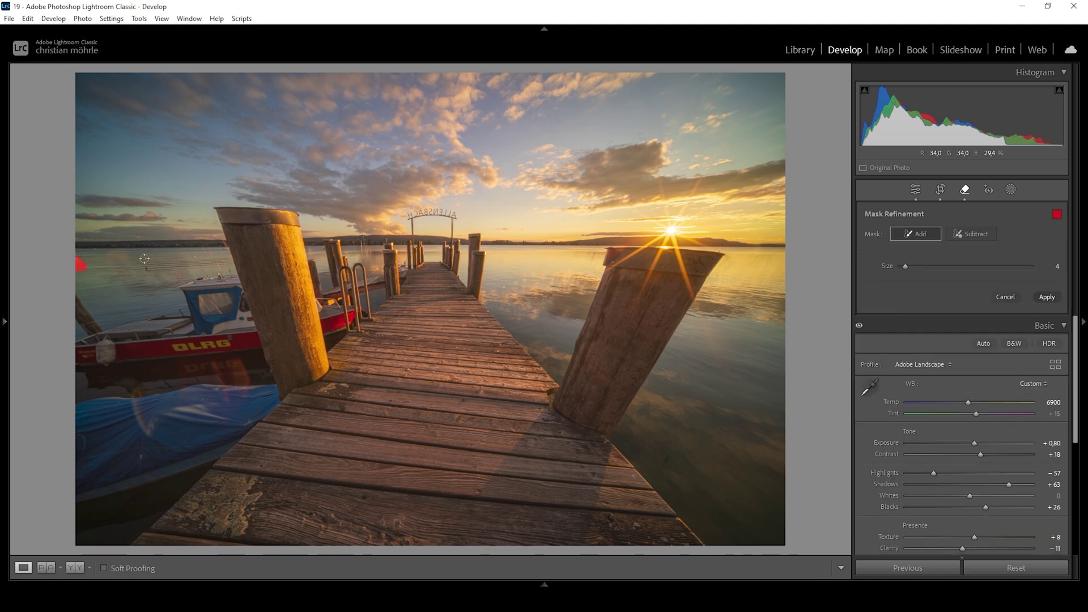
{"action": "left_click", "coordinate": [146, 262]}
{"action": "left_click", "coordinate": [197, 256]}
{"action": "left_click_drag", "start_coordinate": [202, 255], "coordinate": [207, 254]}
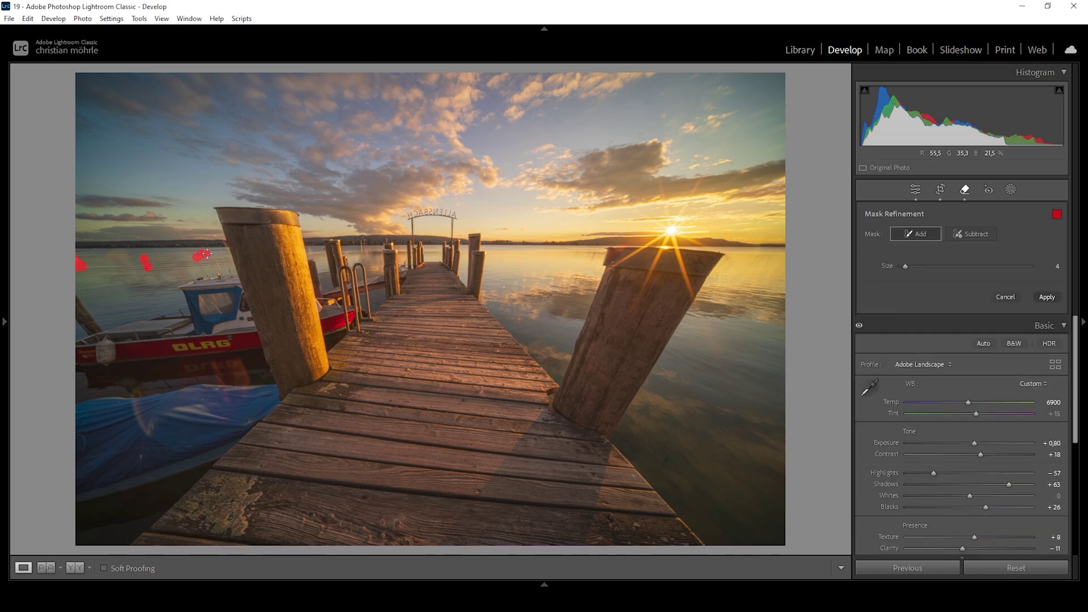
Apply the buoy removal, then paint over and remove the post-like object at the left edge
{"action": "left_click", "coordinate": [358, 245]}
{"action": "key", "text": "Return"}
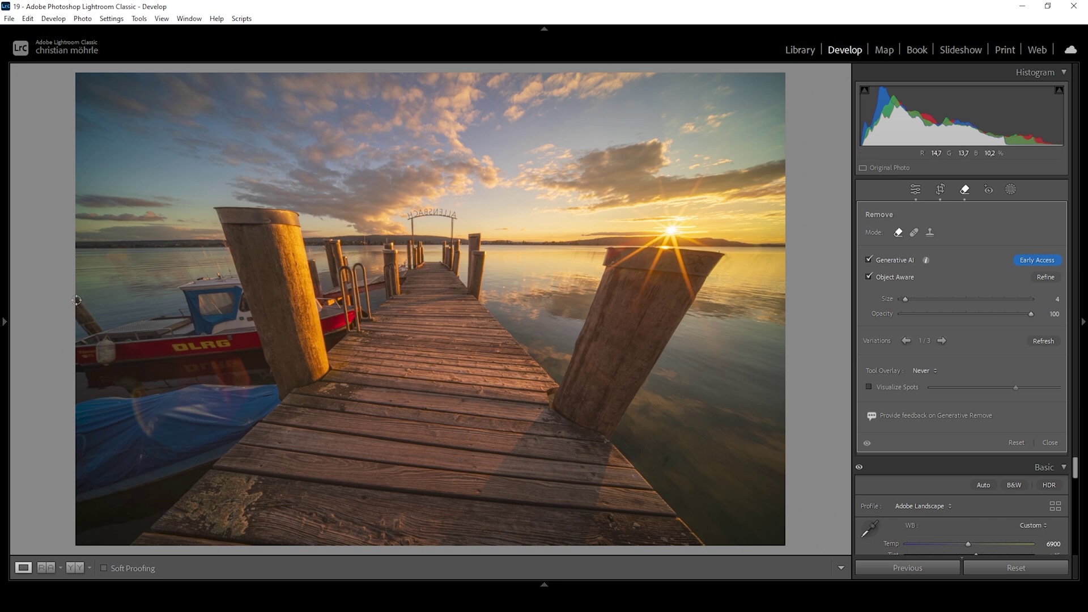
{"action": "mouse_move", "coordinate": [78, 295]}
{"action": "left_mouse_down"}
{"action": "mouse_move", "coordinate": [101, 328]}
{"action": "mouse_move", "coordinate": [86, 333]}
{"action": "mouse_move", "coordinate": [79, 306]}
{"action": "left_mouse_up"}
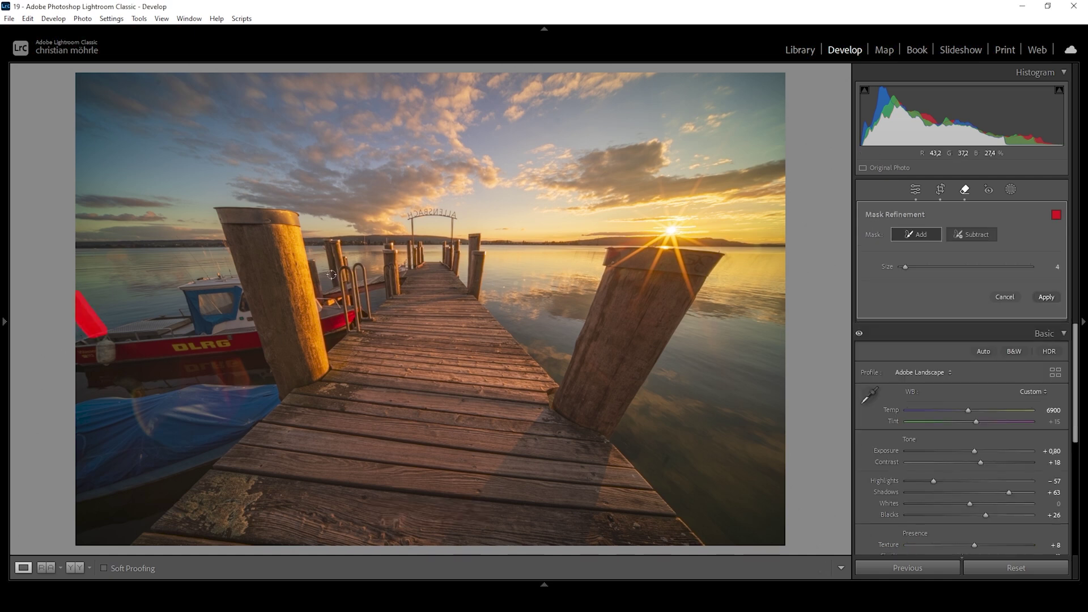
{"action": "left_click", "coordinate": [1047, 297]}
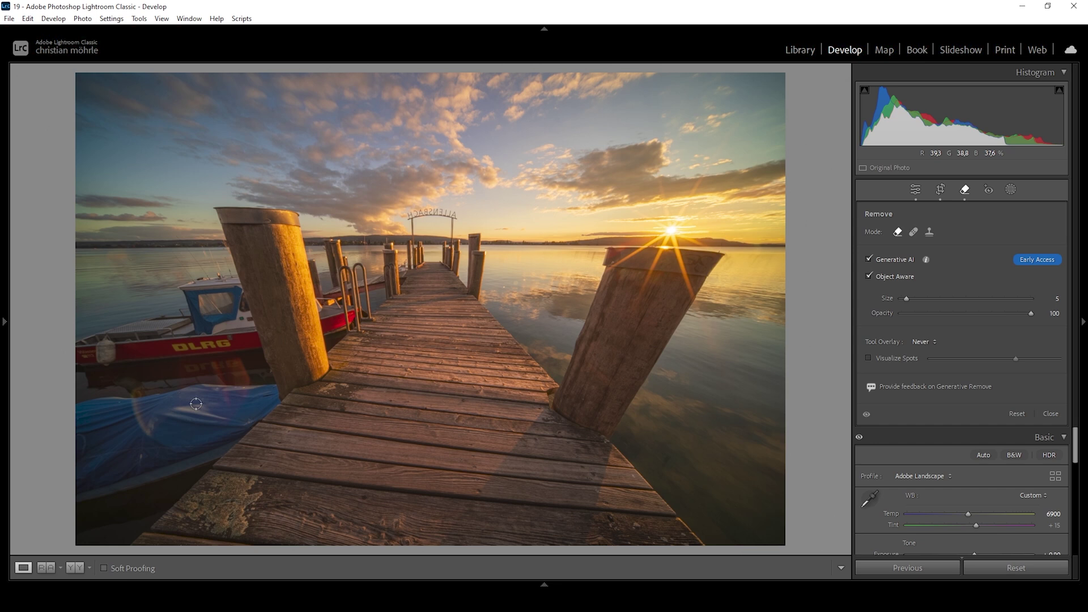
At Remove Size 6 with Object Aware off, erase the blue cover blemish and the area near the red hull
{"action": "scroll", "coordinate": [187, 403], "scroll_direction": "up", "scroll_amount": 1}
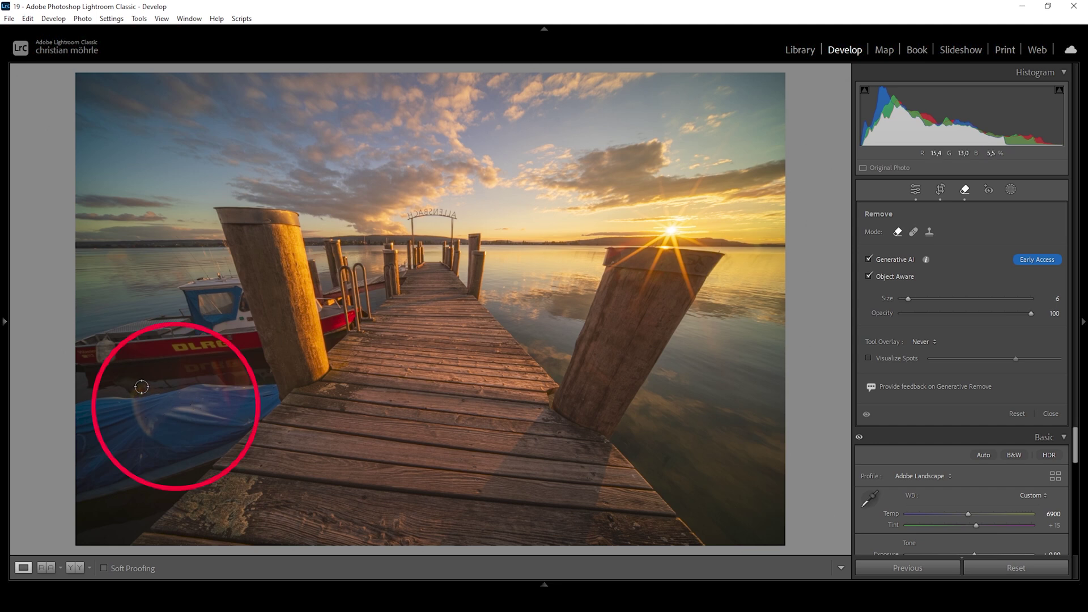
{"action": "left_click", "coordinate": [151, 418]}
{"action": "left_click", "coordinate": [868, 277]}
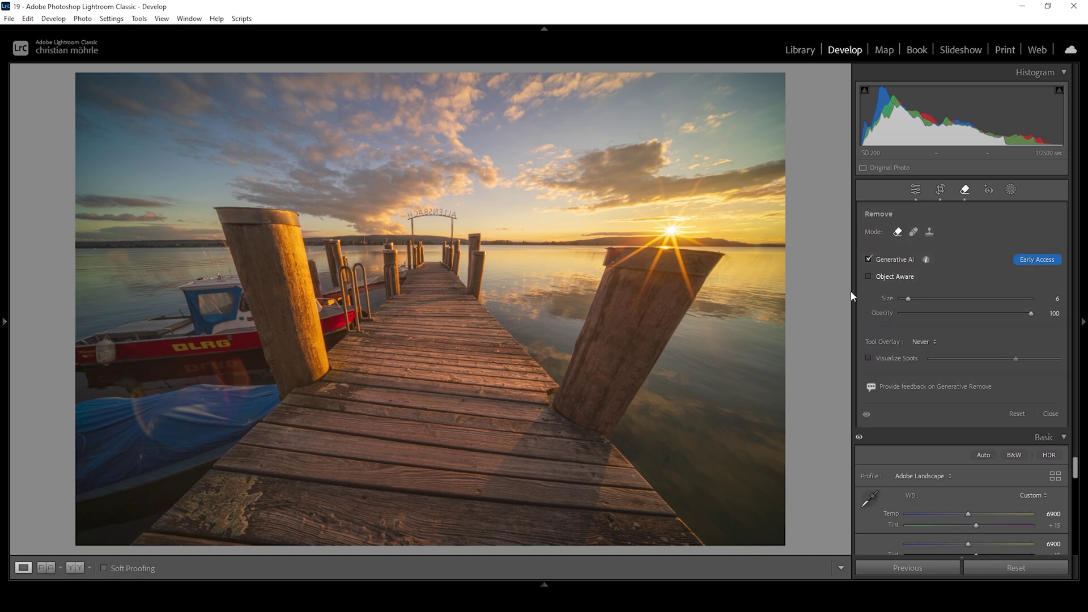
{"action": "left_click_drag", "start_coordinate": [136, 400], "coordinate": [146, 429]}
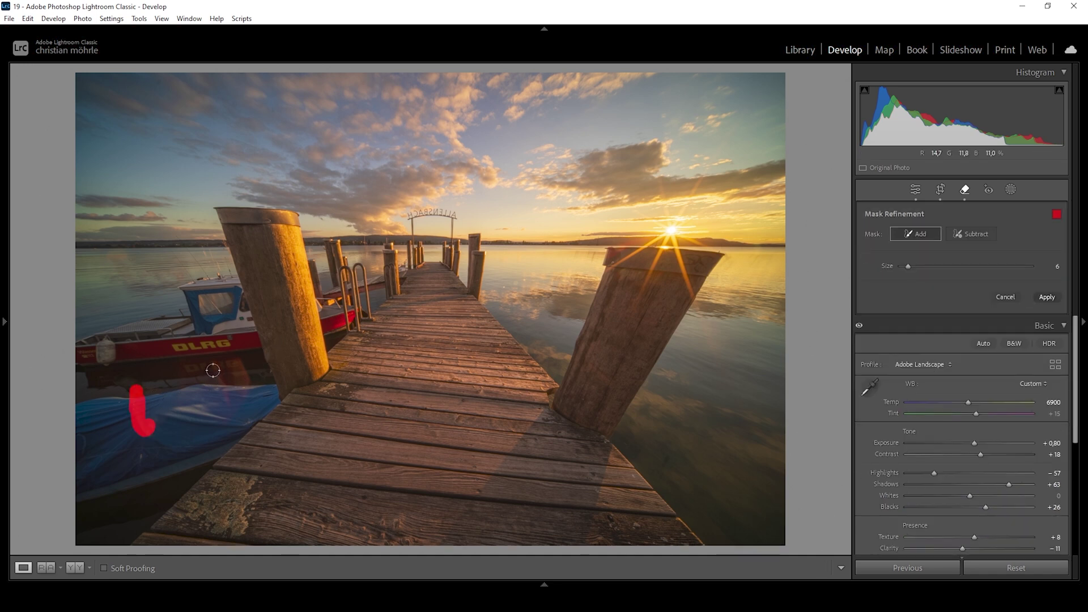
{"action": "mouse_move", "coordinate": [211, 361]}
{"action": "left_mouse_down"}
{"action": "mouse_move", "coordinate": [220, 399]}
{"action": "mouse_move", "coordinate": [244, 391]}
{"action": "mouse_move", "coordinate": [237, 363]}
{"action": "mouse_move", "coordinate": [227, 391]}
{"action": "mouse_move", "coordinate": [234, 376]}
{"action": "mouse_move", "coordinate": [241, 385]}
{"action": "left_mouse_up"}
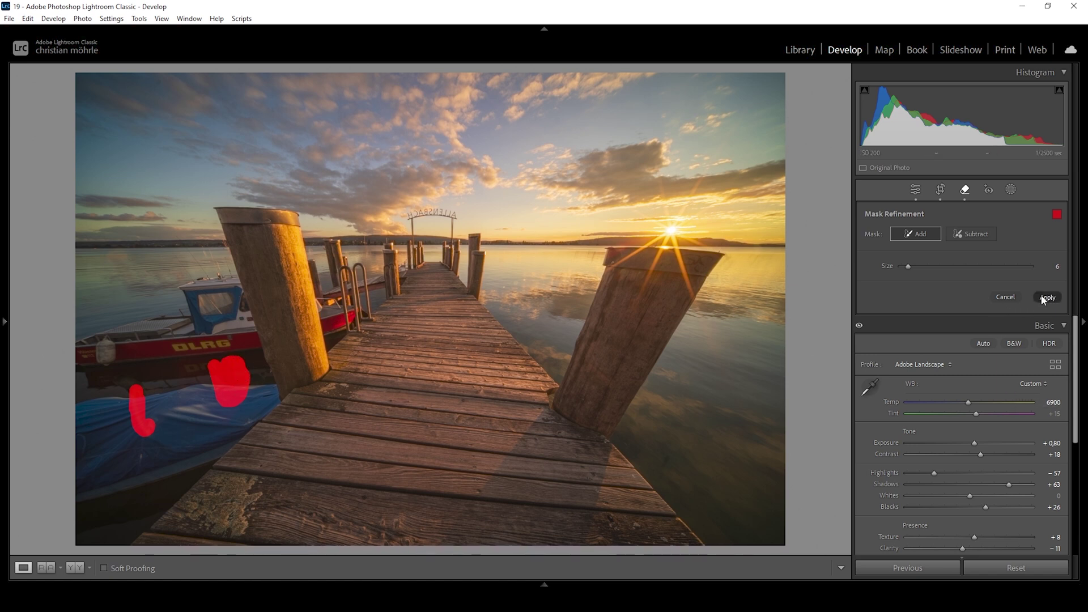
{"action": "left_click", "coordinate": [1046, 297]}
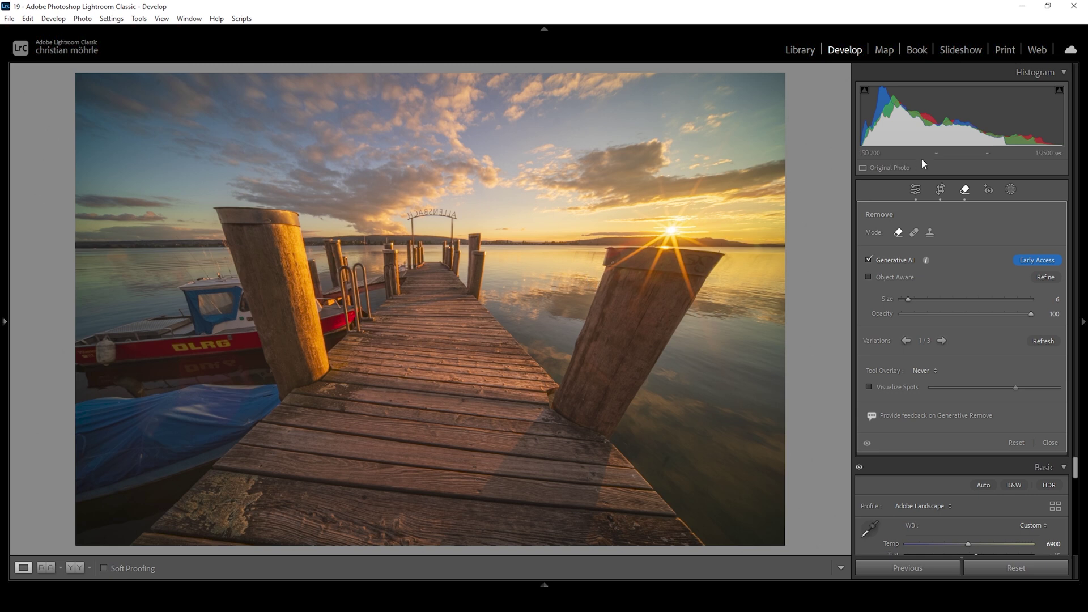
Create a Color Range mask sampled from three points in the sky
{"action": "left_click", "coordinate": [916, 190]}
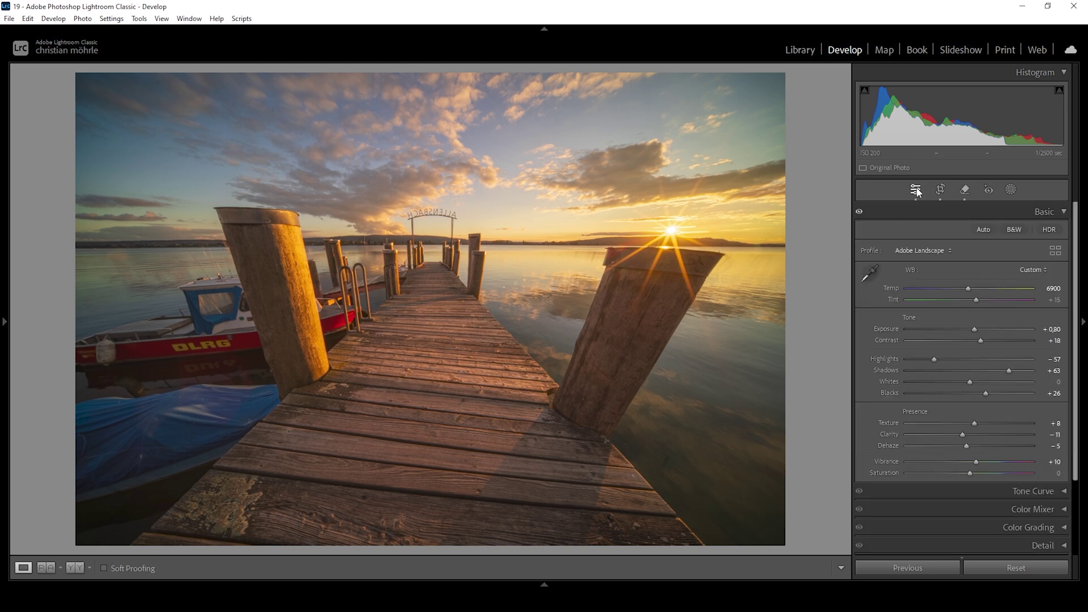
{"action": "left_click", "coordinate": [1012, 190]}
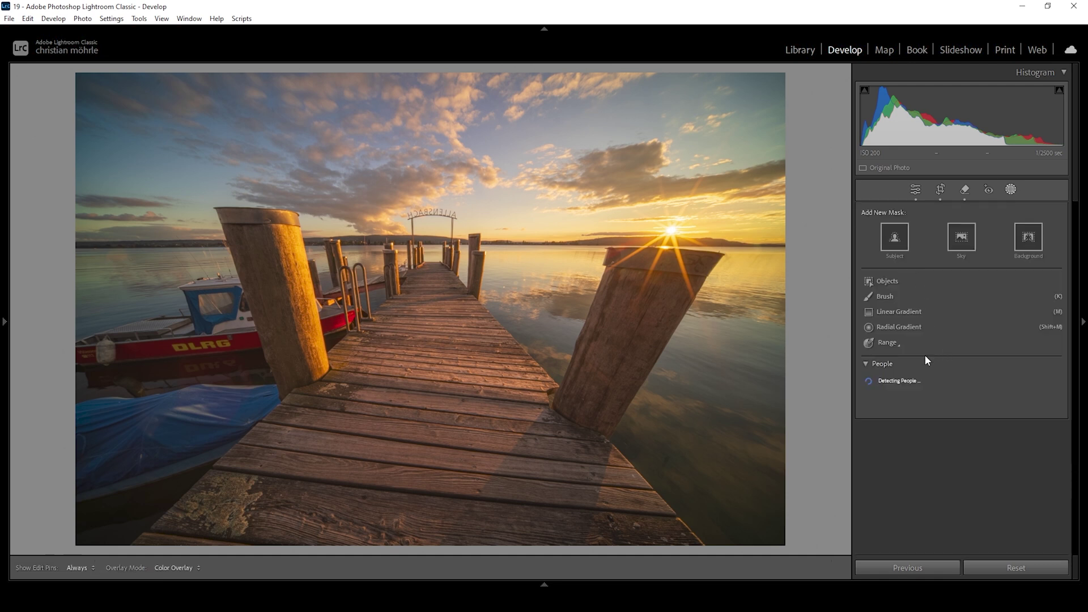
{"action": "left_click", "coordinate": [893, 345]}
{"action": "left_click", "coordinate": [914, 367]}
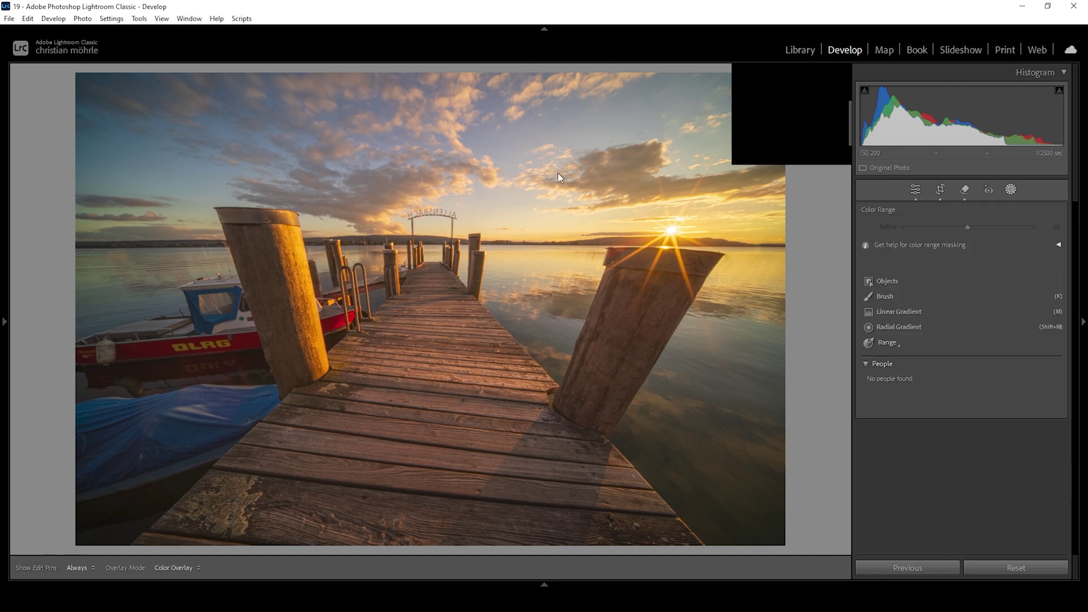
{"action": "left_click", "coordinate": [545, 121]}
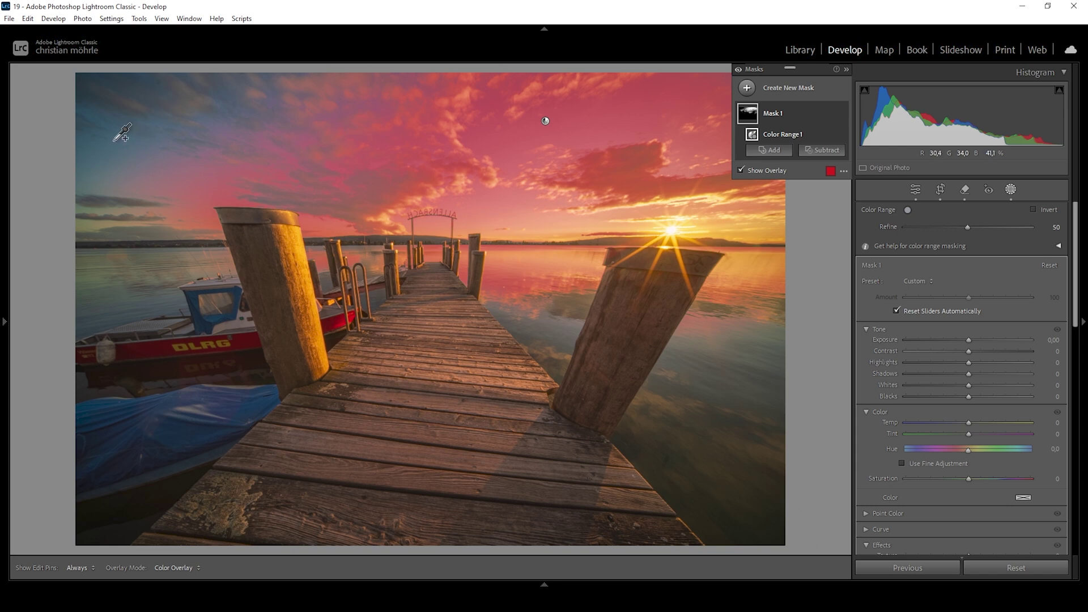
{"action": "left_click", "coordinate": [125, 135], "text": "shift"}
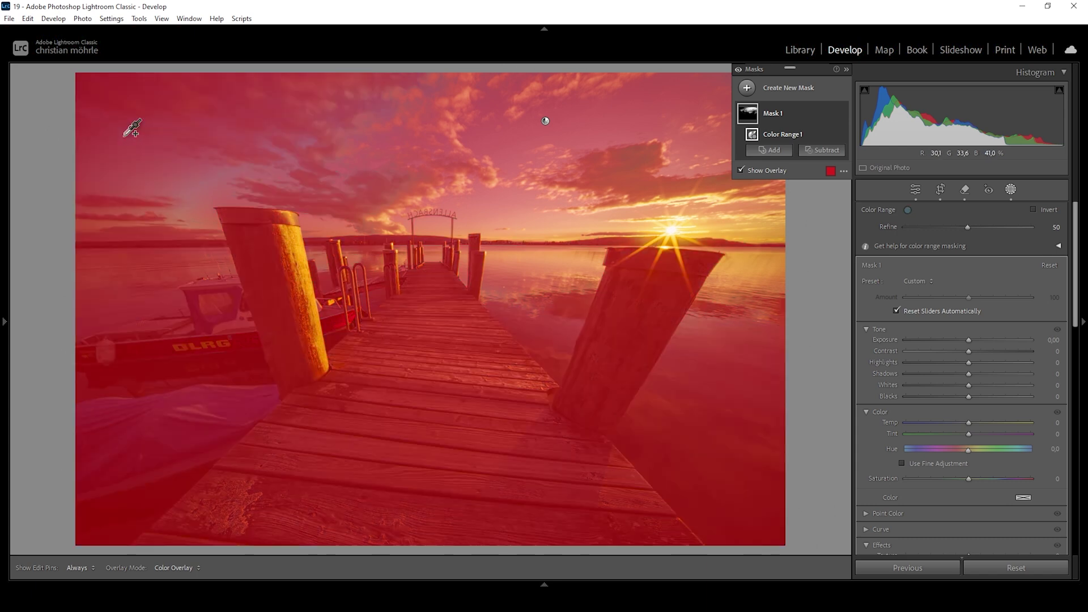
{"action": "left_click", "coordinate": [386, 109], "text": "shift"}
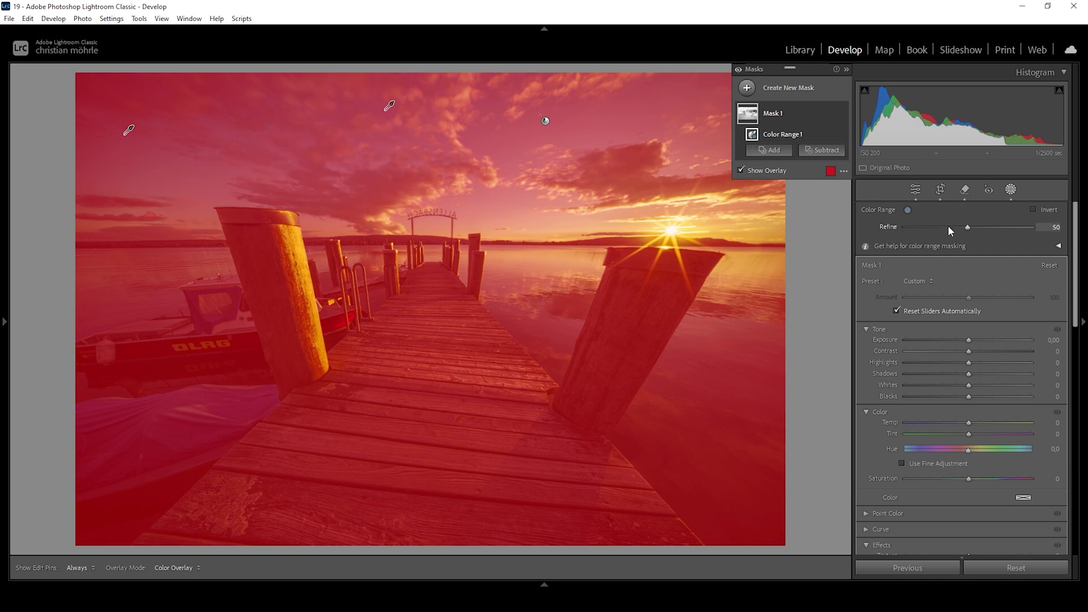
Lower Refine, subtract a linear gradient limiting it to the upper sky, and set Exposure −0.56
{"action": "key", "text": "shift+w"}
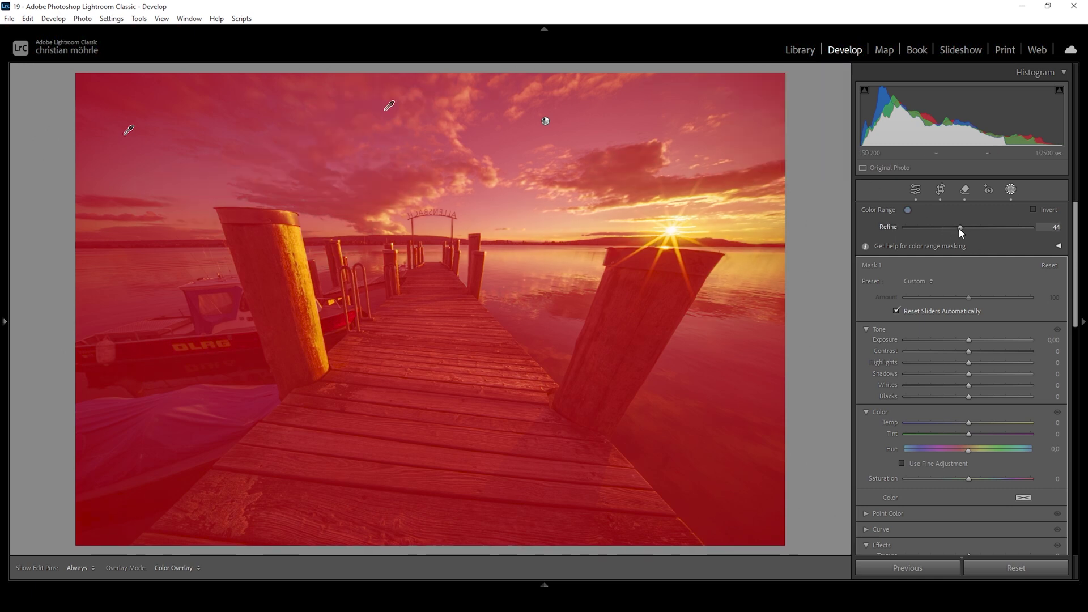
{"action": "left_click_drag", "start_coordinate": [959, 227], "coordinate": [919, 226]}
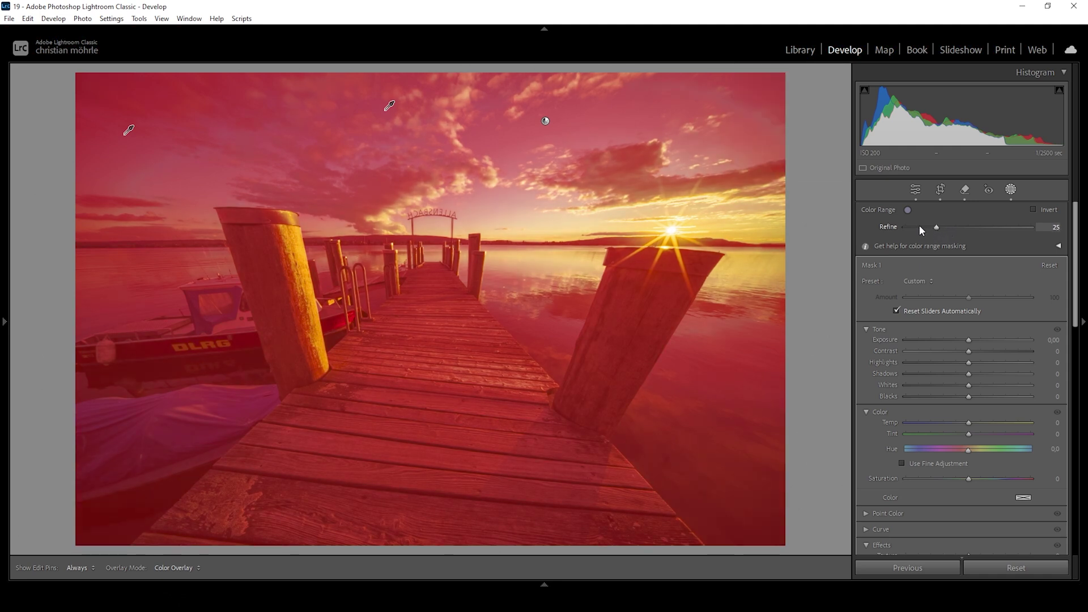
{"action": "key", "text": "shift+w"}
{"action": "left_click", "coordinate": [822, 150]}
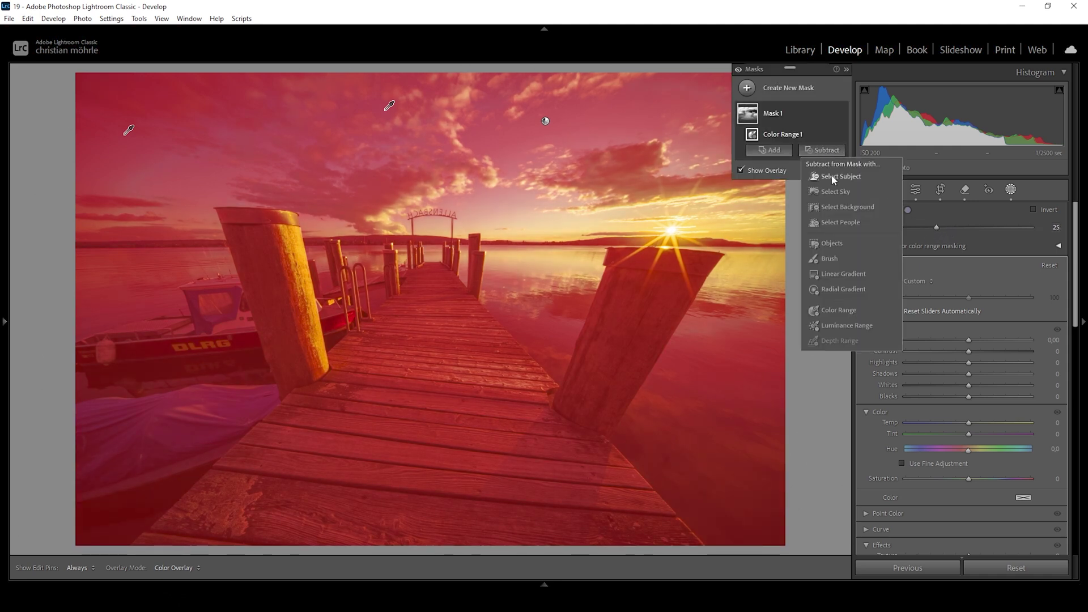
{"action": "left_click", "coordinate": [831, 277]}
{"action": "left_click_drag", "start_coordinate": [462, 238], "coordinate": [450, 29]}
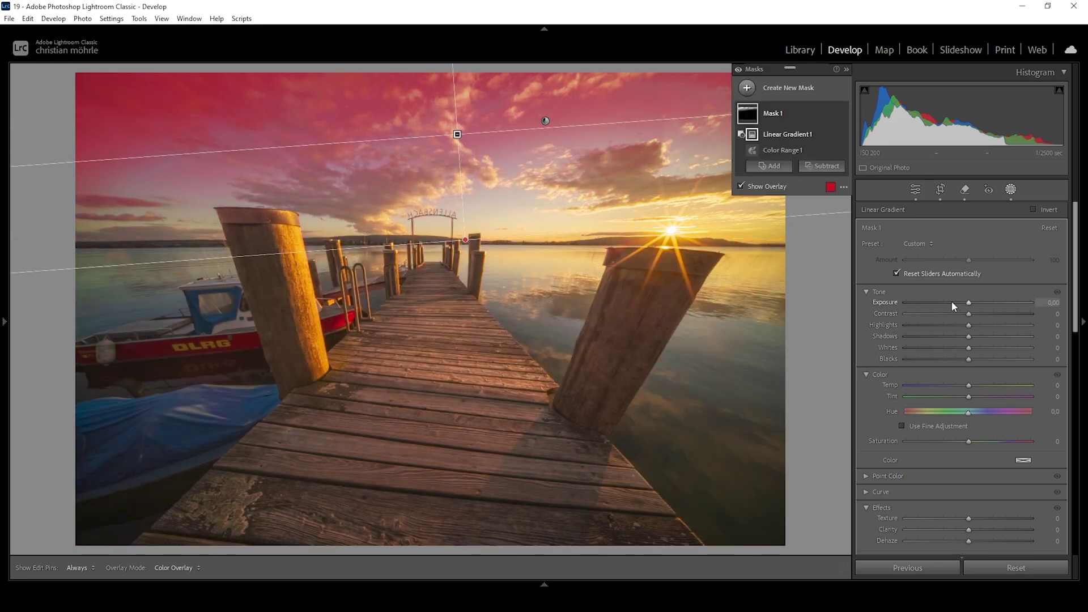
{"action": "left_click_drag", "start_coordinate": [968, 302], "coordinate": [957, 301]}
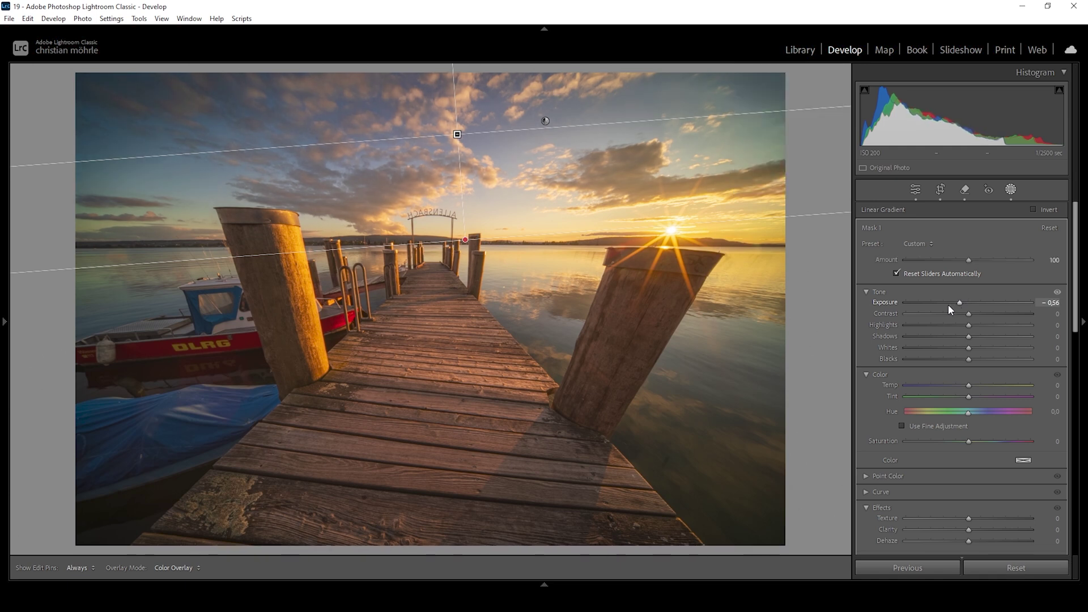
Place a radial gradient over the pier and set Whites 44, Contrast 19, Shadows −5
{"action": "left_click", "coordinate": [782, 88]}
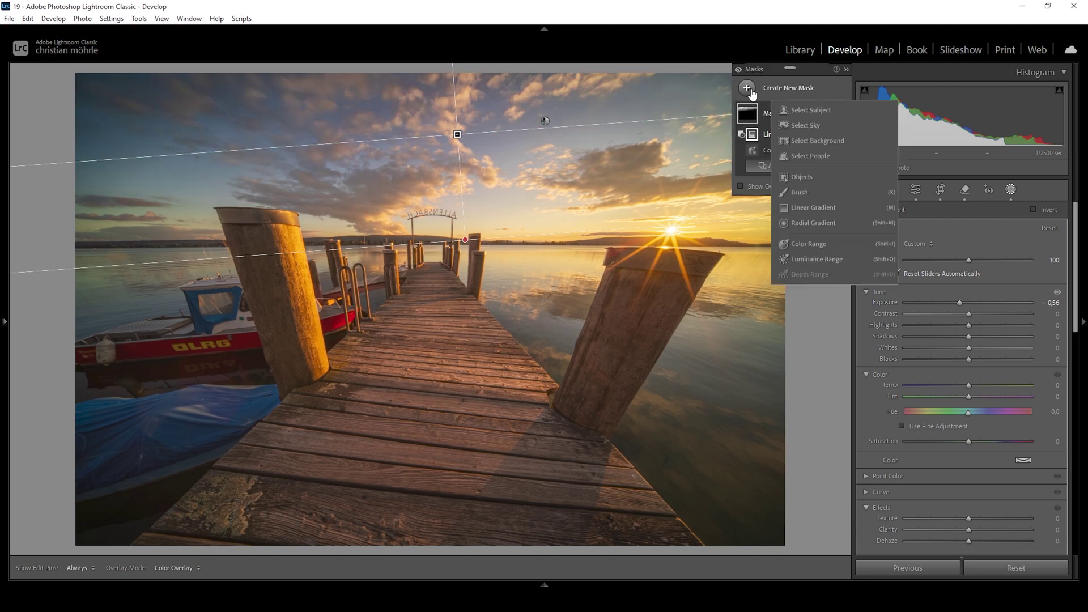
{"action": "left_click_drag", "start_coordinate": [399, 318], "coordinate": [652, 566]}
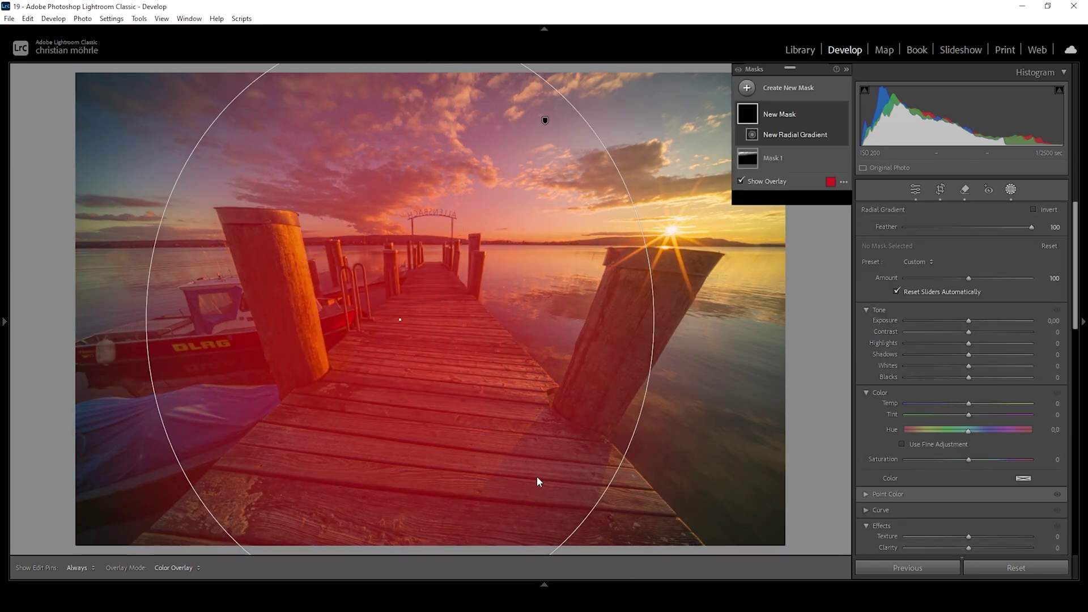
{"action": "left_click_drag", "start_coordinate": [410, 292], "coordinate": [439, 294]}
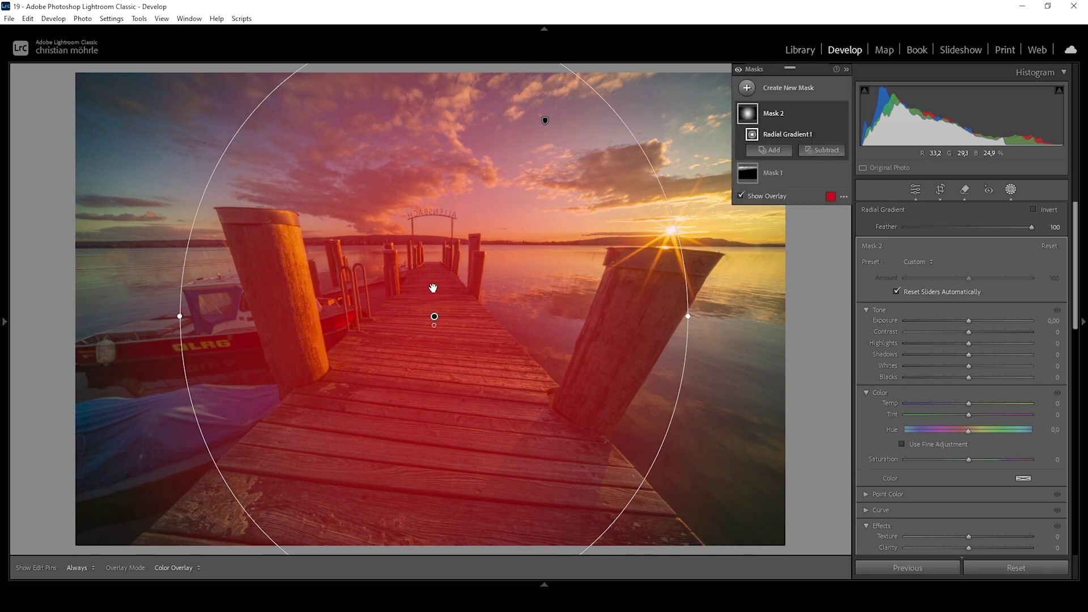
{"action": "left_click_drag", "start_coordinate": [526, 361], "coordinate": [500, 362]}
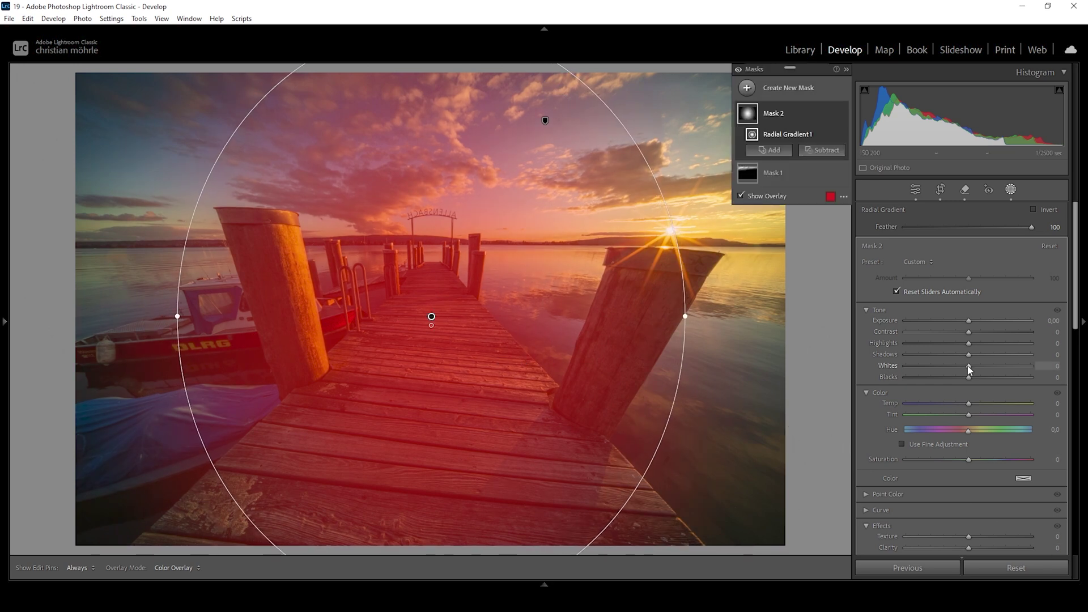
{"action": "left_click_drag", "start_coordinate": [971, 369], "coordinate": [998, 366]}
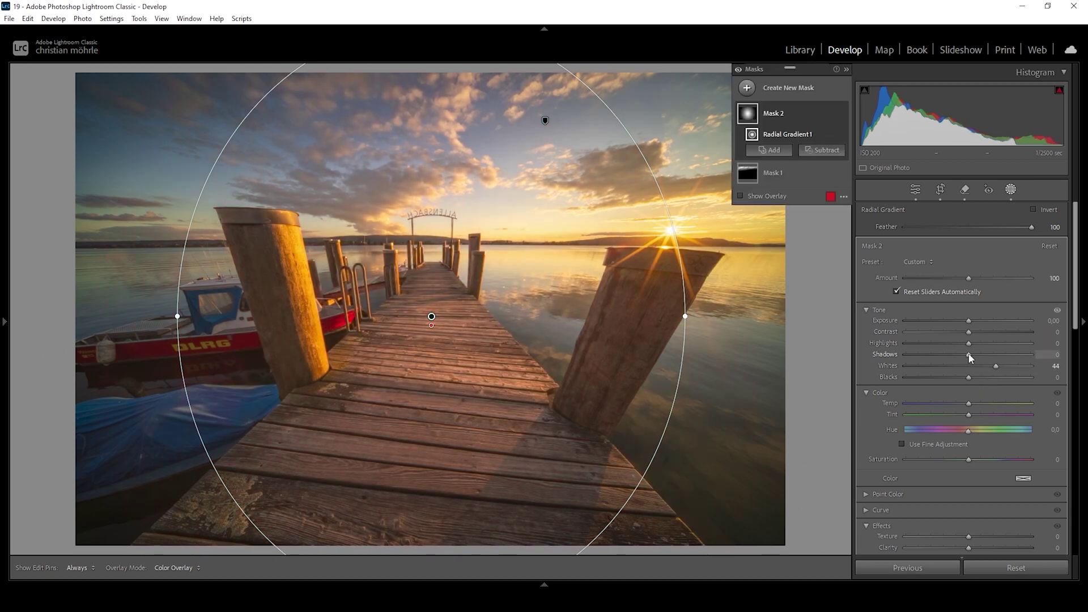
{"action": "left_click_drag", "start_coordinate": [970, 354], "coordinate": [981, 332]}
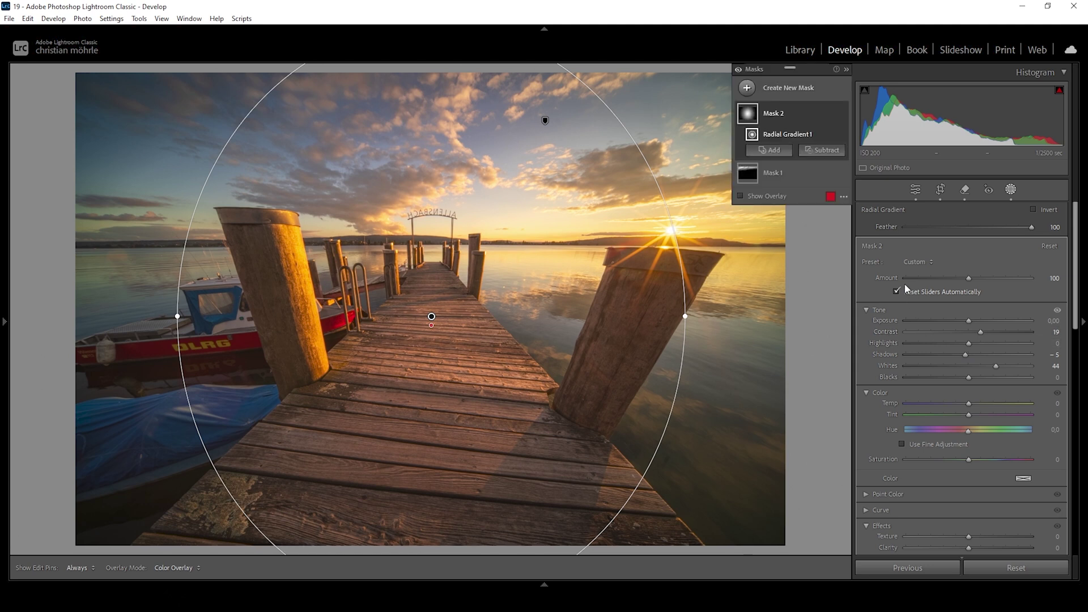
{"action": "left_click", "coordinate": [770, 150]}
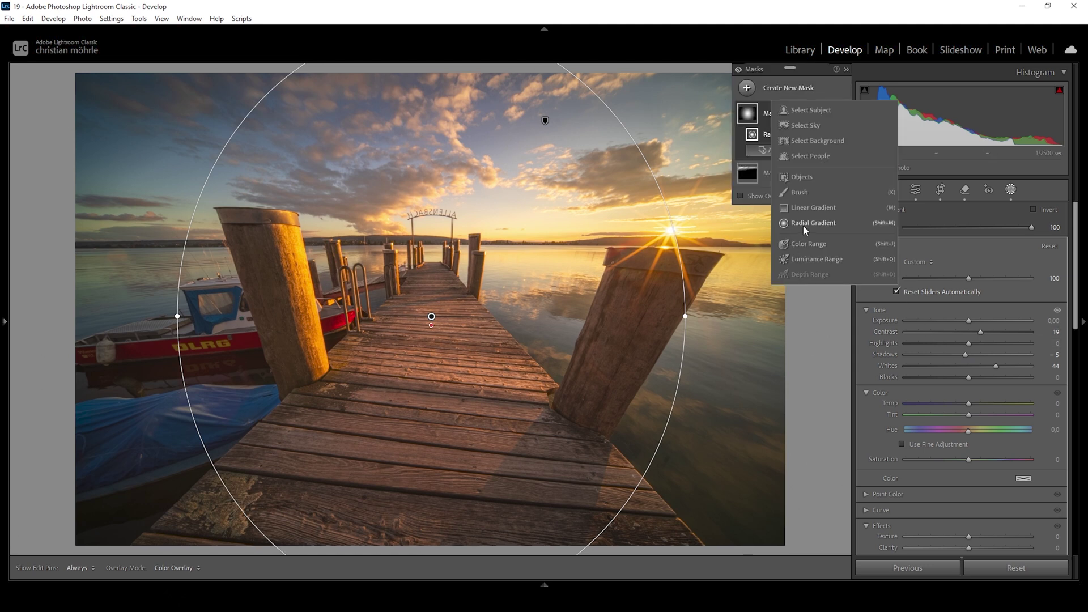
Draw a wide radial gradient around the sun and set Blacks 22, Whites 2
{"action": "left_click", "coordinate": [803, 226]}
{"action": "left_click_drag", "start_coordinate": [519, 176], "coordinate": [839, 294]}
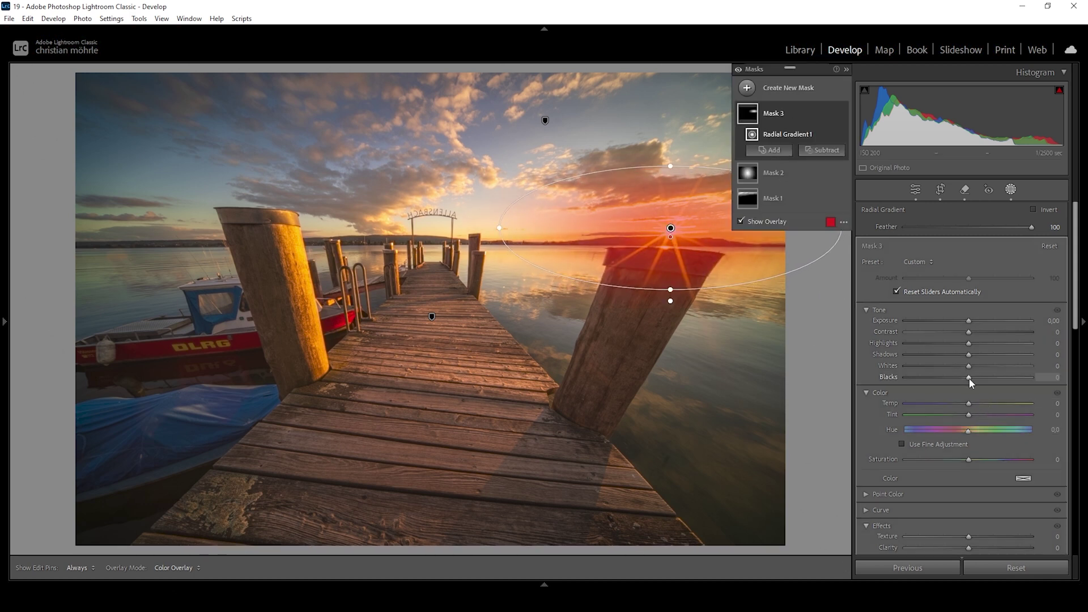
{"action": "left_click_drag", "start_coordinate": [970, 378], "coordinate": [976, 378]}
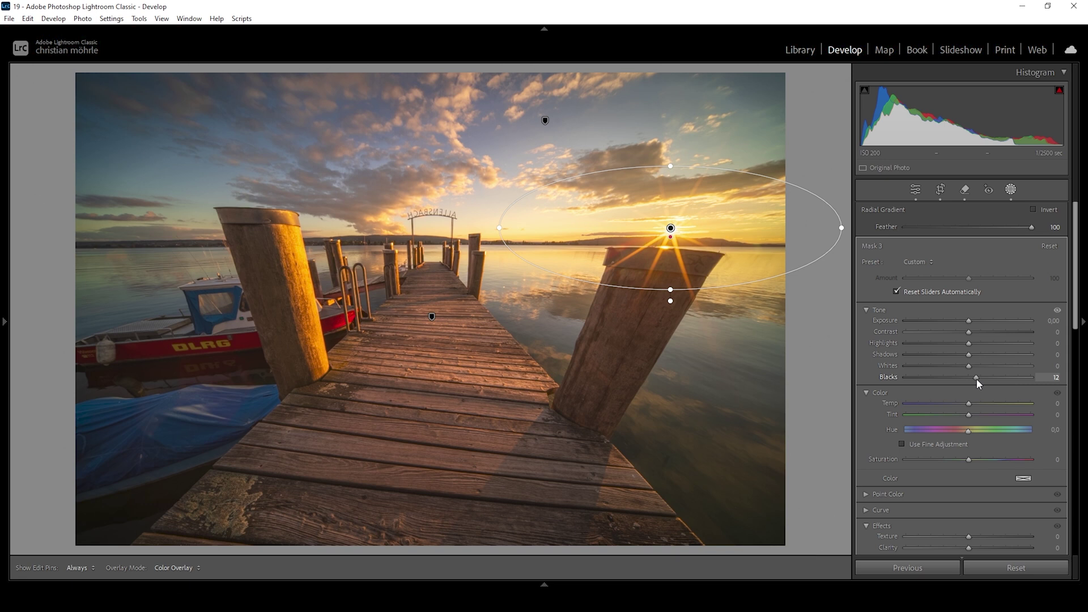
{"action": "left_click_drag", "start_coordinate": [983, 379], "coordinate": [983, 380]}
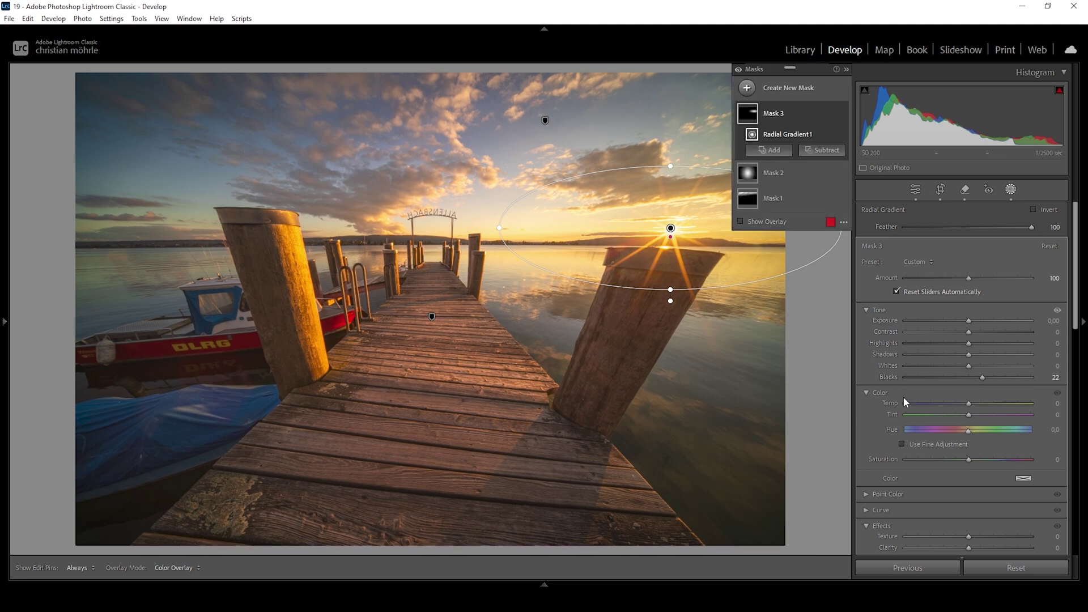
{"action": "left_click_drag", "start_coordinate": [968, 367], "coordinate": [973, 369]}
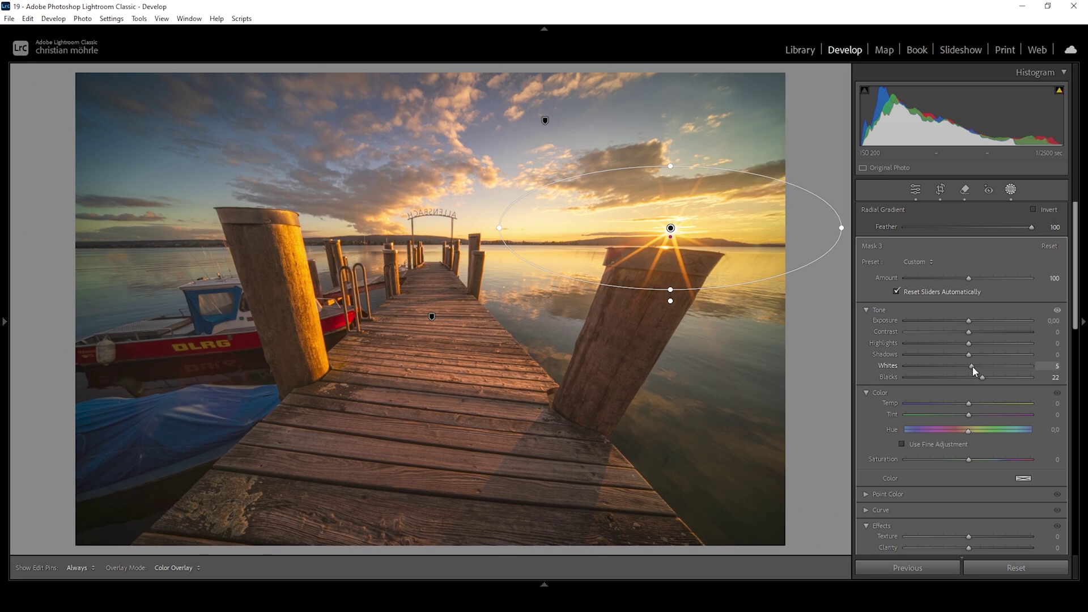
{"action": "left_click_drag", "start_coordinate": [972, 367], "coordinate": [970, 366]}
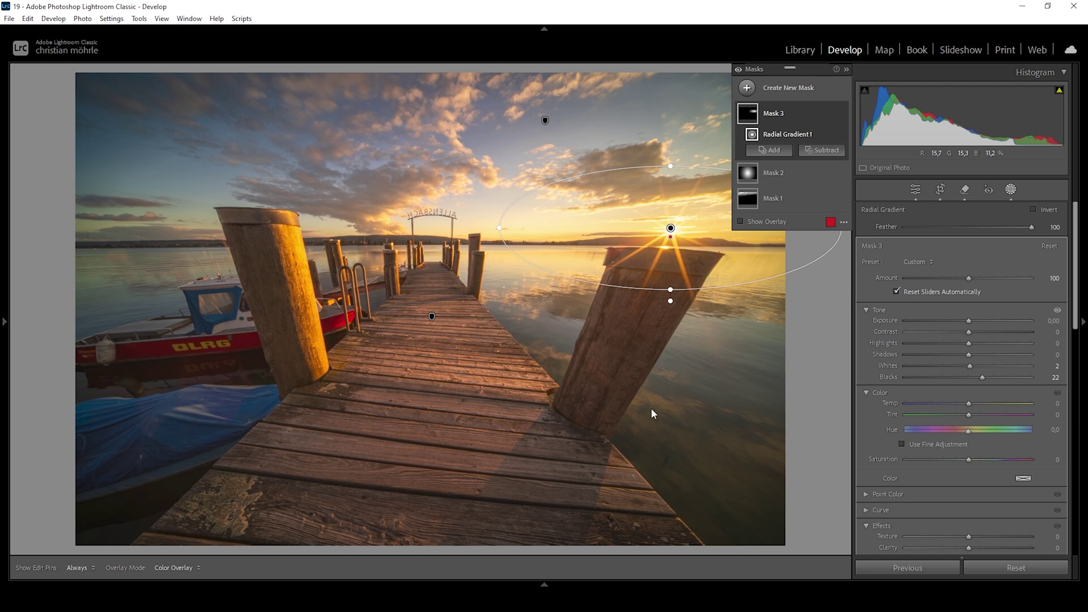
Create an Objects mask by boxing the pier boardwalk, then add the left pier post
{"action": "left_click", "coordinate": [746, 87]}
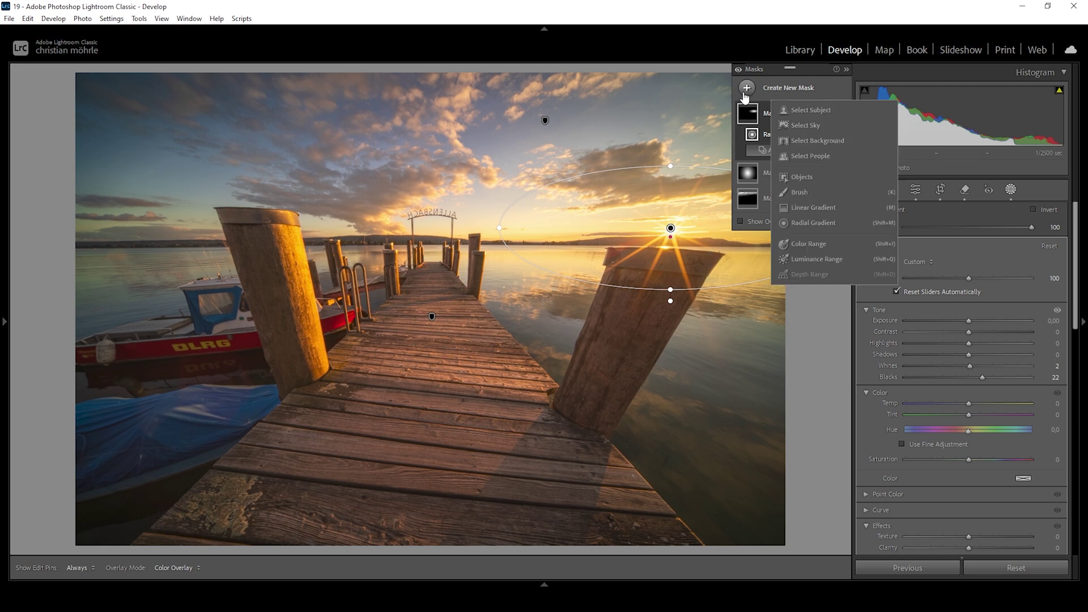
{"action": "left_click", "coordinate": [809, 176]}
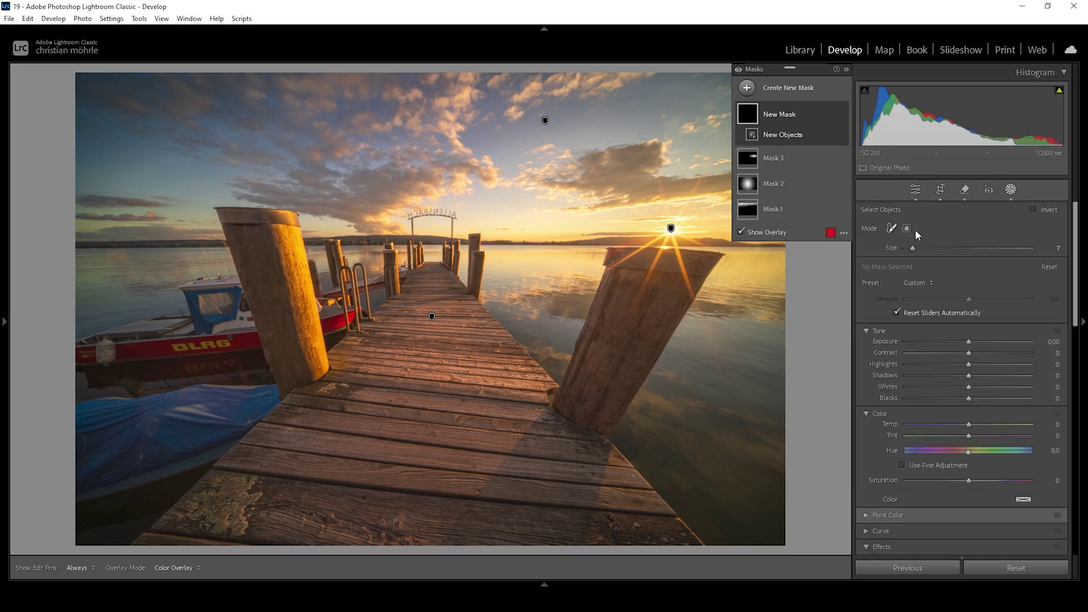
{"action": "left_click", "coordinate": [907, 228]}
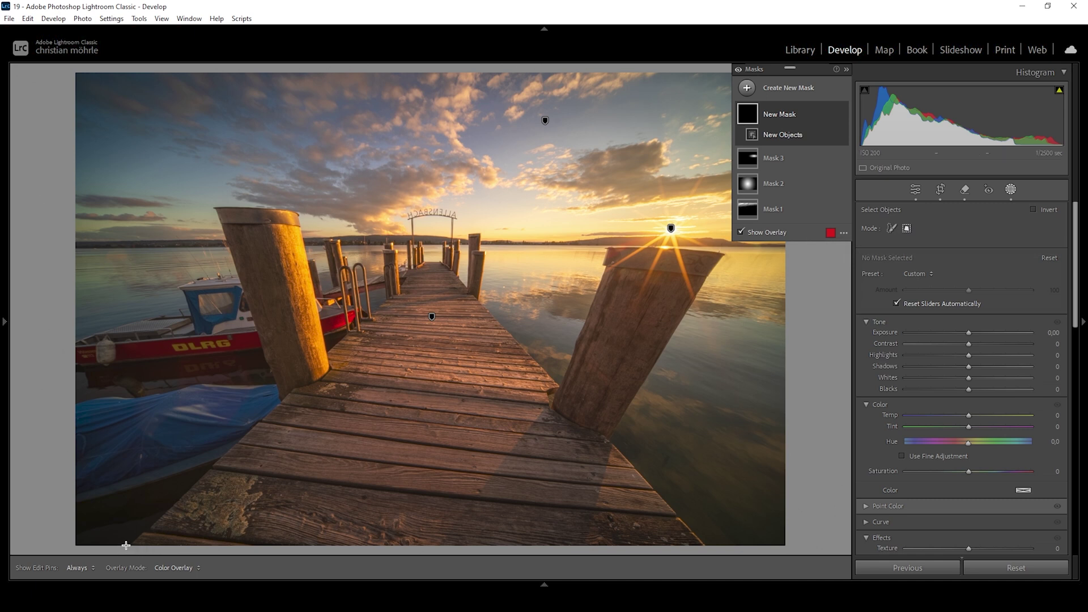
{"action": "left_click_drag", "start_coordinate": [126, 545], "coordinate": [716, 261]}
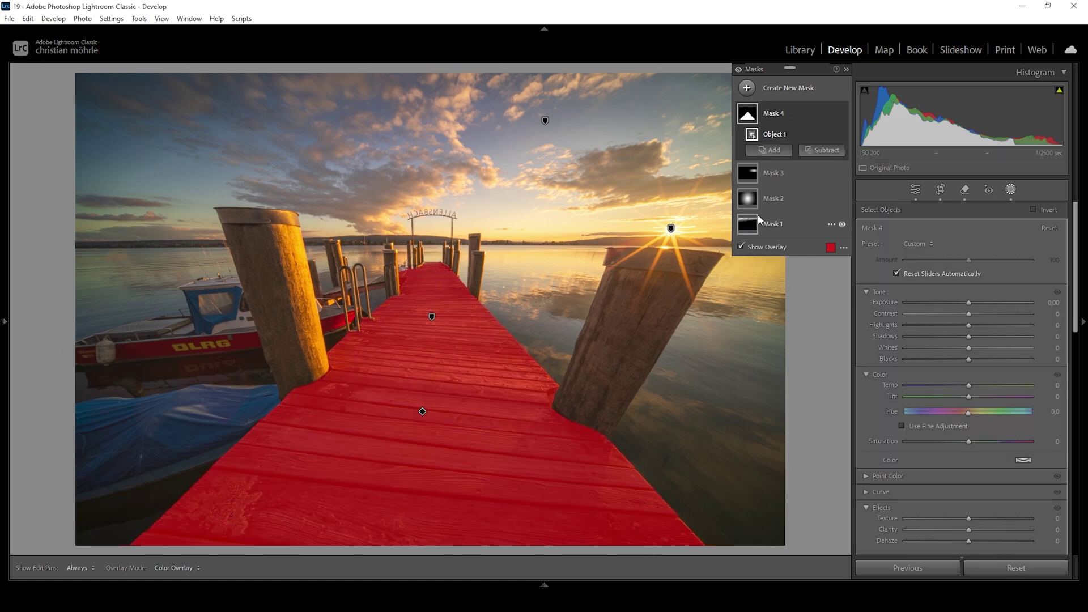
{"action": "left_click", "coordinate": [783, 149]}
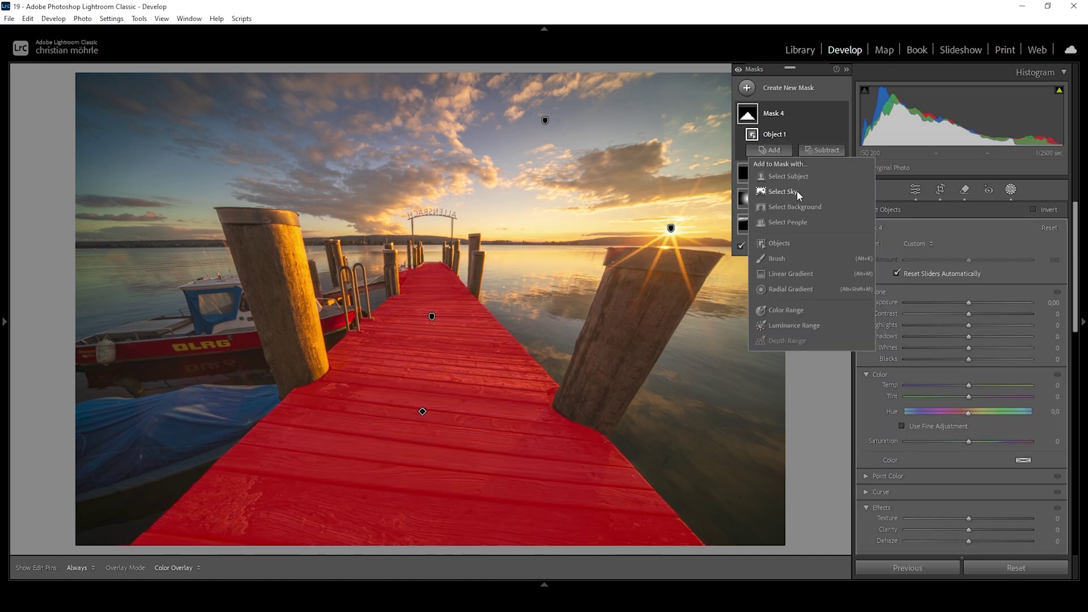
{"action": "left_click", "coordinate": [785, 247]}
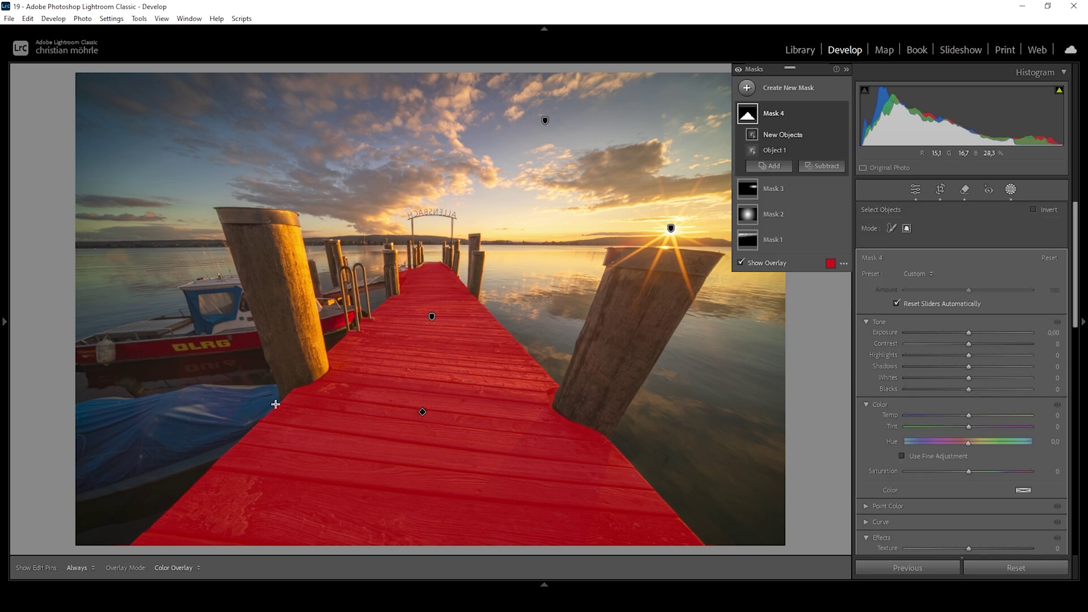
{"action": "left_click_drag", "start_coordinate": [207, 194], "coordinate": [372, 430]}
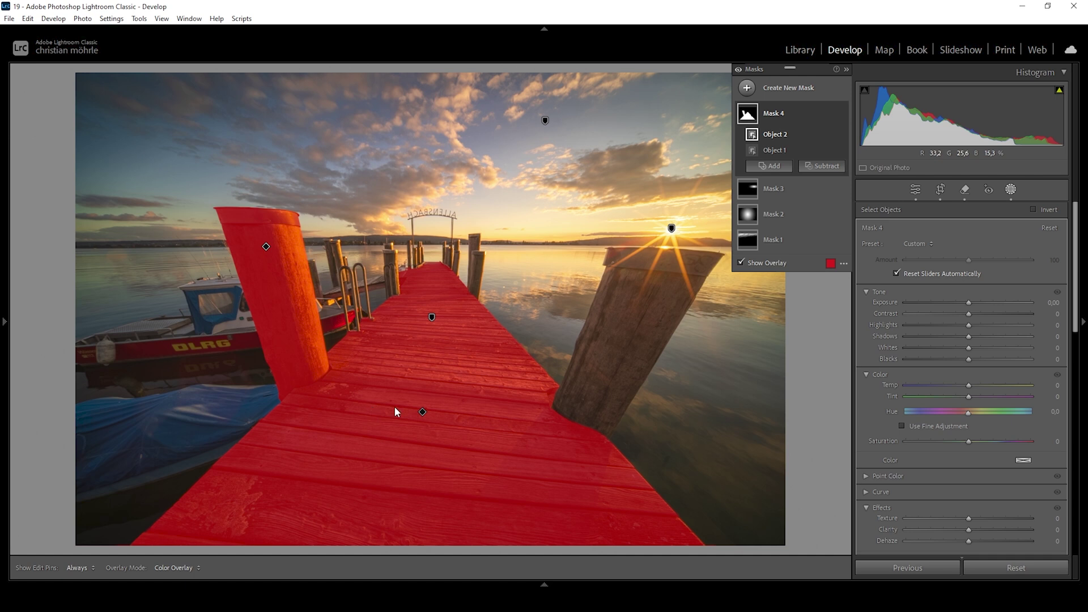
Set the pier mask to Temp −10, Tint −27 and Saturation −33
{"action": "left_click", "coordinate": [968, 387]}
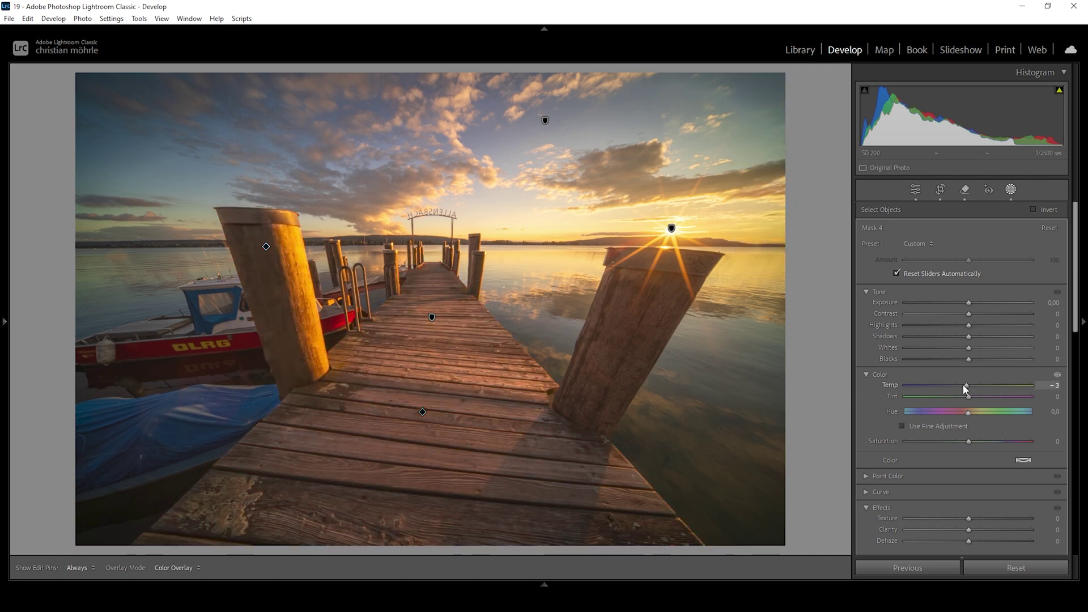
{"action": "left_click_drag", "start_coordinate": [966, 386], "coordinate": [960, 385]}
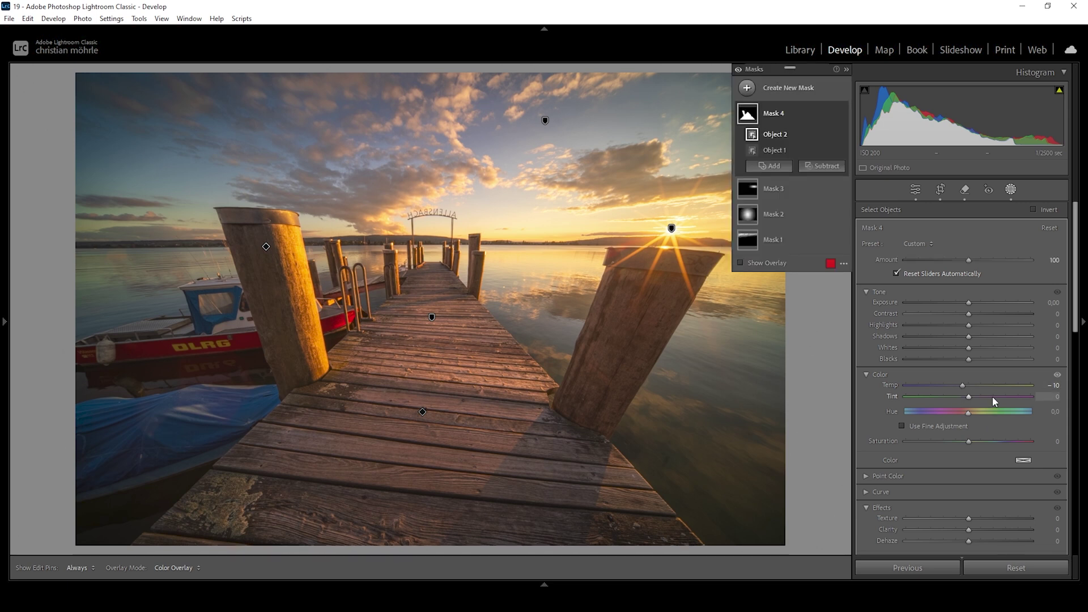
{"action": "left_click_drag", "start_coordinate": [968, 398], "coordinate": [963, 402]}
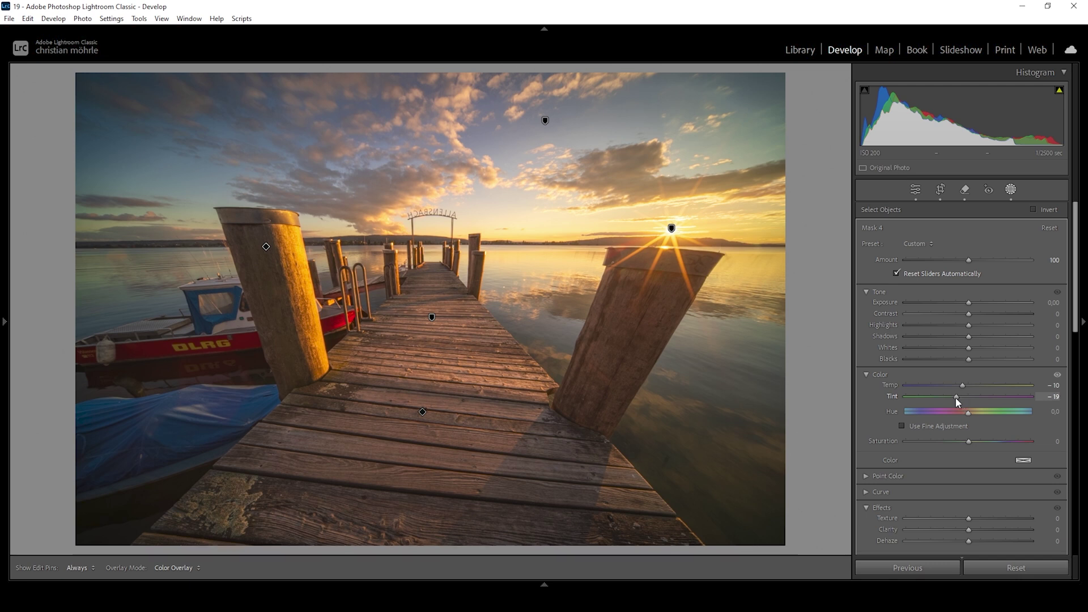
{"action": "left_click_drag", "start_coordinate": [956, 397], "coordinate": [948, 399]}
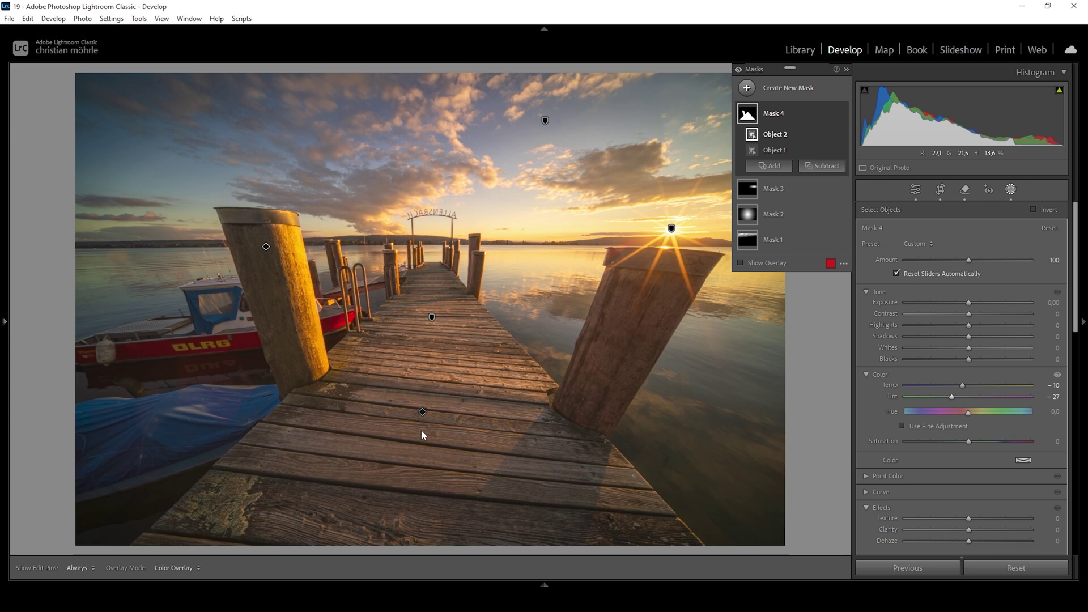
{"action": "left_click_drag", "start_coordinate": [970, 441], "coordinate": [957, 441]}
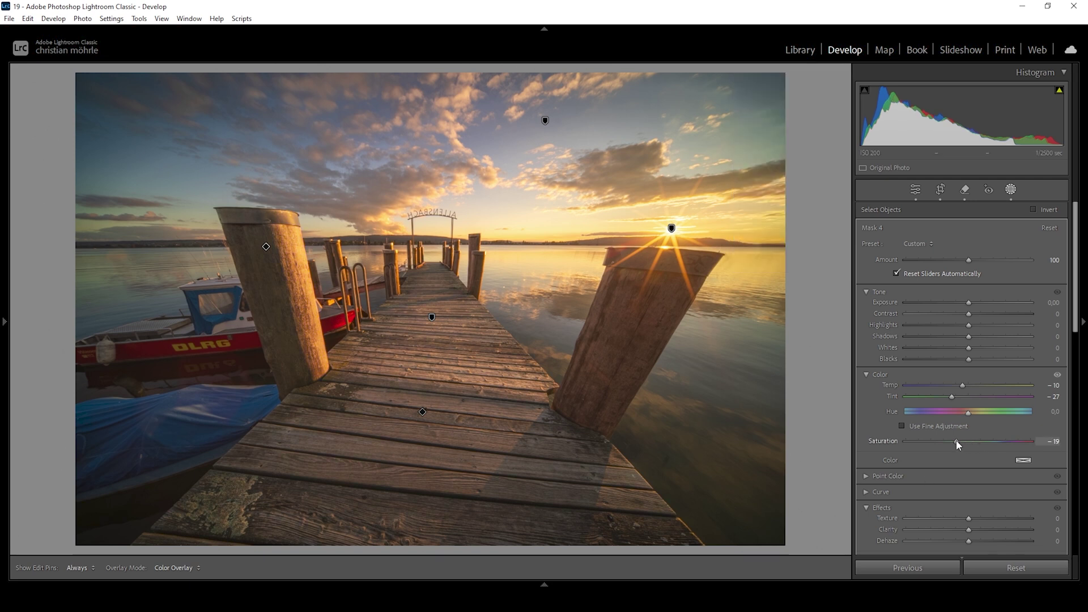
{"action": "left_click_drag", "start_coordinate": [958, 440], "coordinate": [958, 441]}
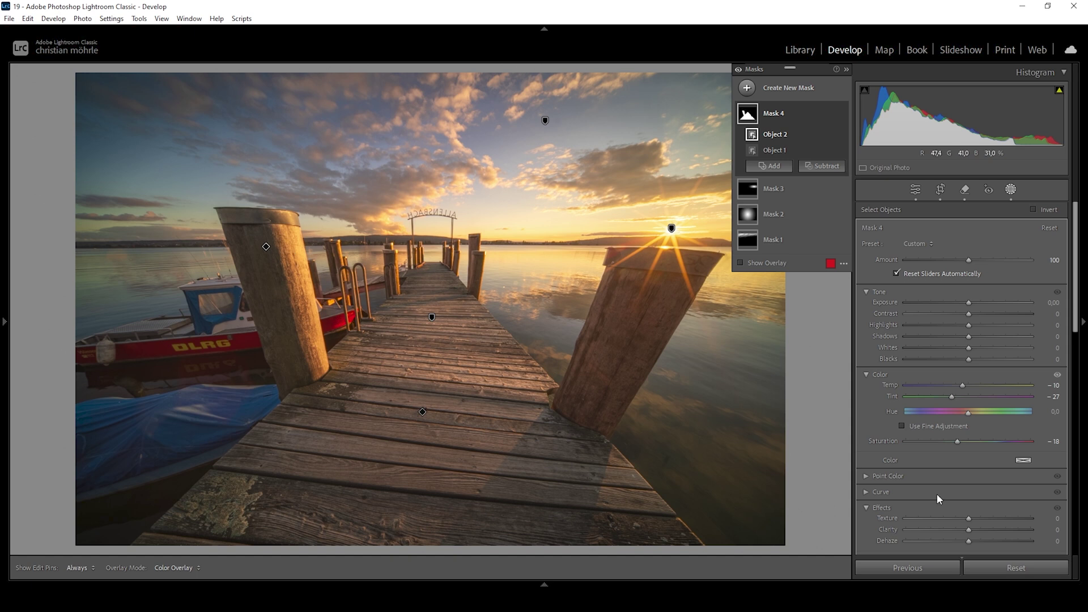
{"action": "left_click_drag", "start_coordinate": [958, 441], "coordinate": [938, 440]}
Create a Select Sky mask and subtract a linear gradient fading it toward the pier
{"action": "left_click", "coordinate": [746, 90]}
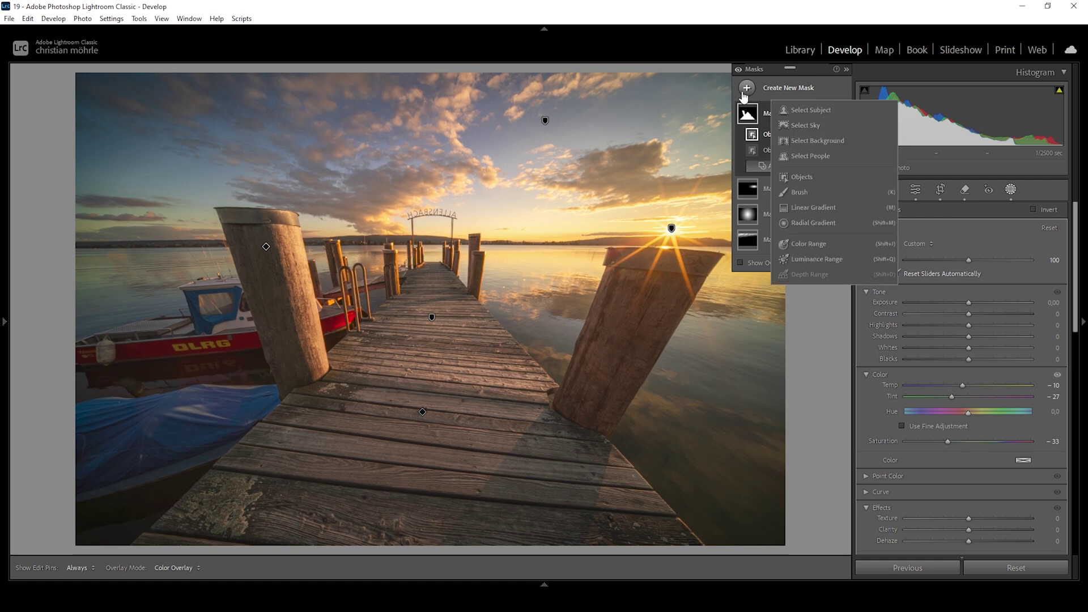
{"action": "left_click", "coordinate": [821, 125]}
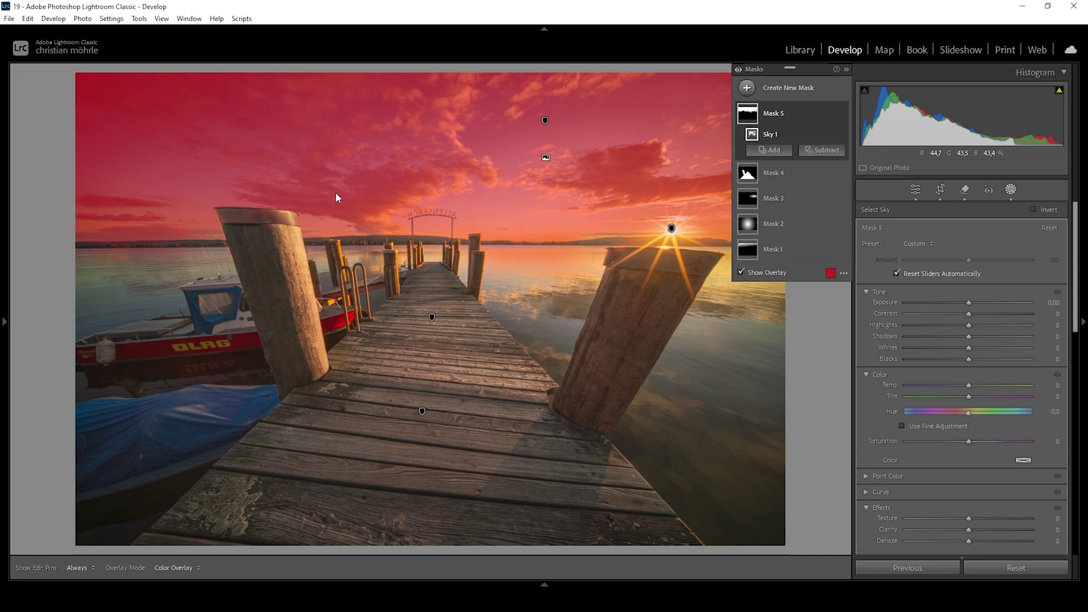
{"action": "left_click", "coordinate": [825, 153]}
{"action": "left_click", "coordinate": [843, 274]}
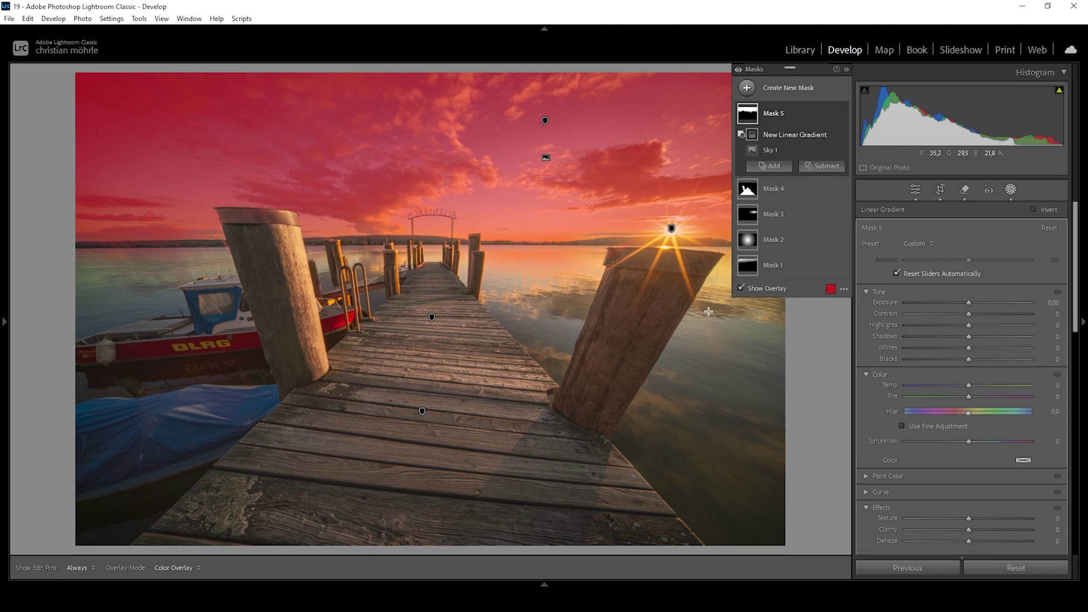
{"action": "left_click_drag", "start_coordinate": [488, 167], "coordinate": [524, 335]}
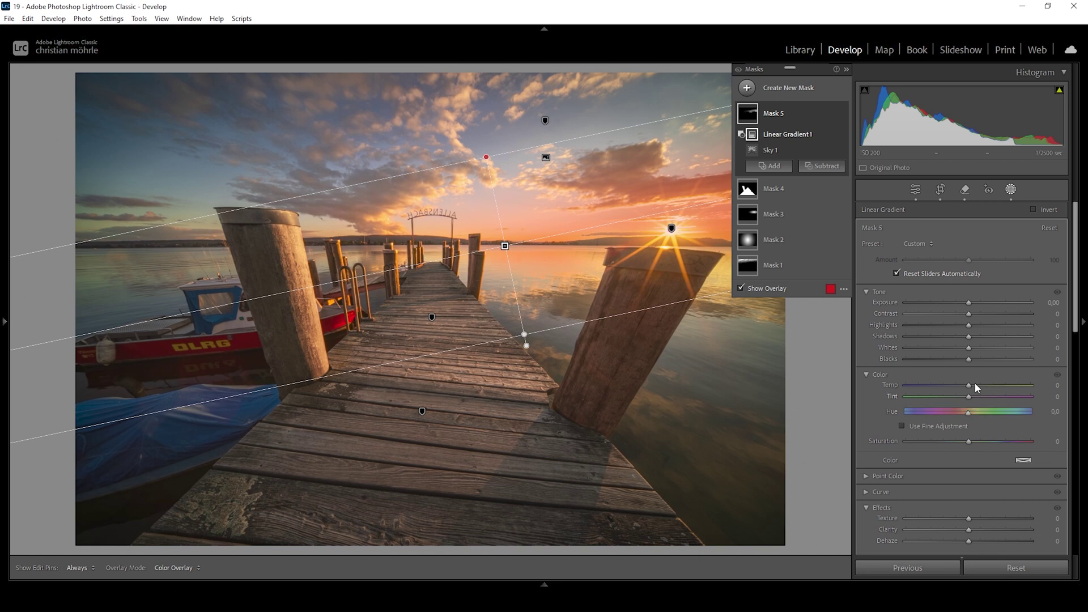
Set the sky mask to Blacks 100, Whites 10 and Exposure 0.31
{"action": "left_click_drag", "start_coordinate": [973, 363], "coordinate": [1031, 362]}
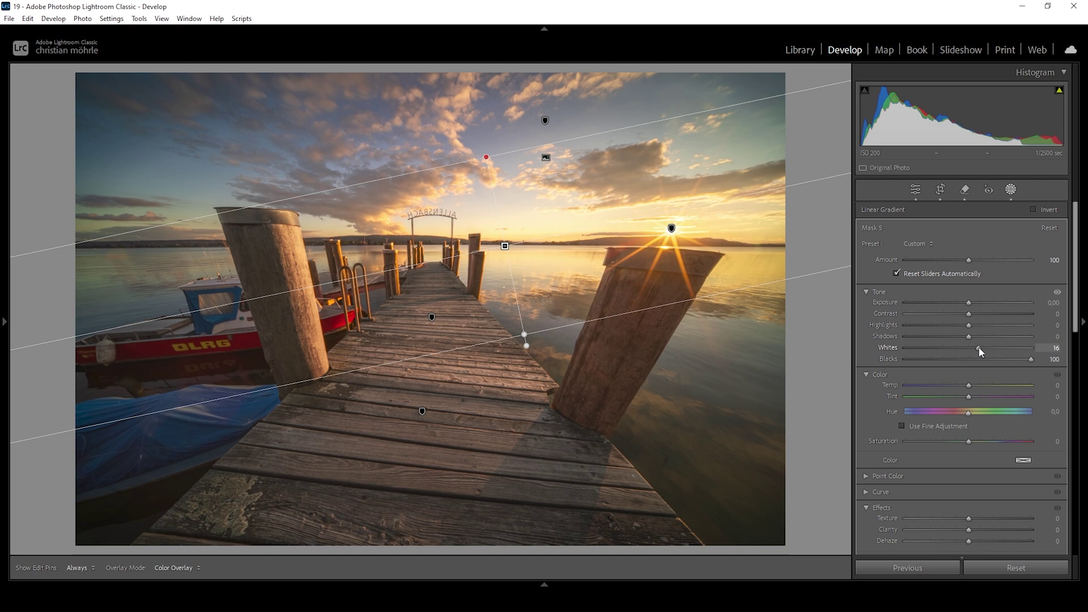
{"action": "left_click_drag", "start_coordinate": [979, 347], "coordinate": [975, 348]}
{"action": "left_click_drag", "start_coordinate": [969, 304], "coordinate": [974, 307]}
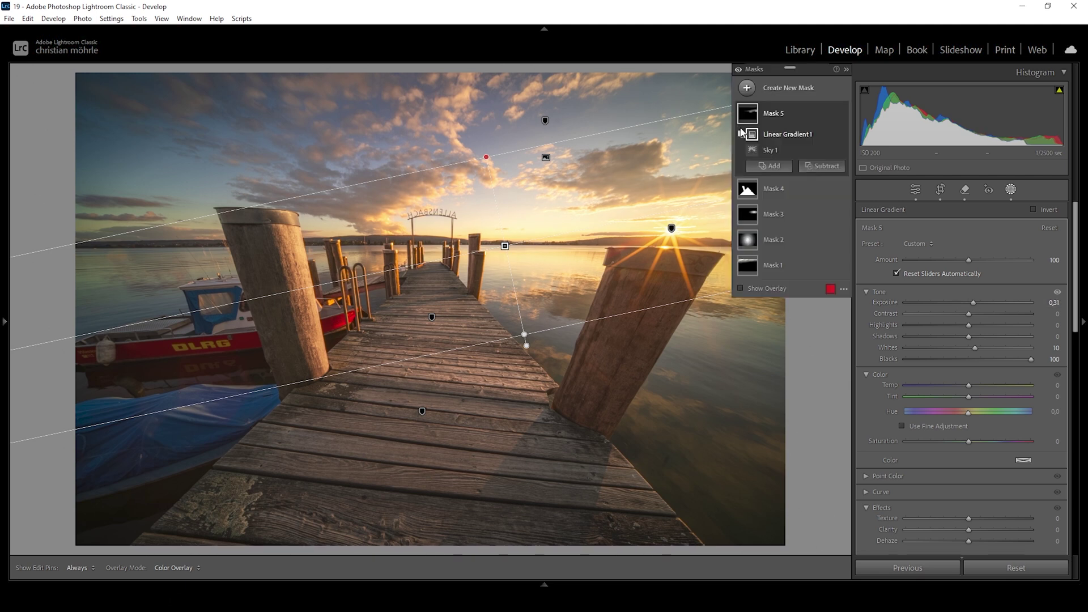
{"action": "left_click", "coordinate": [747, 88]}
Draw a radial gradient around the sun and right post, set Saturation −25, and compare before/after
{"action": "left_click", "coordinate": [804, 222]}
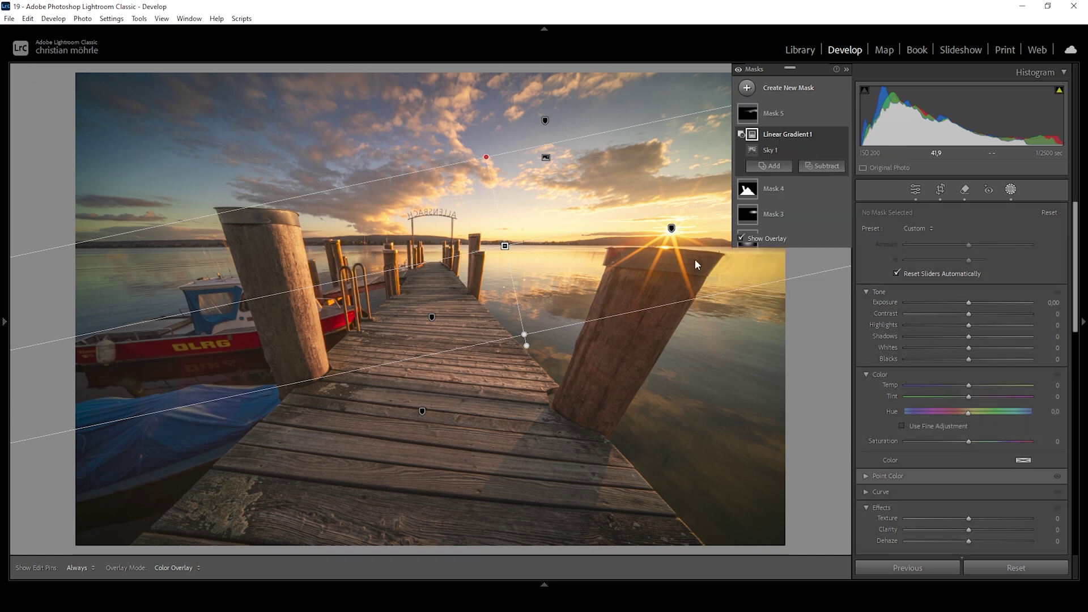
{"action": "left_click_drag", "start_coordinate": [681, 264], "coordinate": [833, 379]}
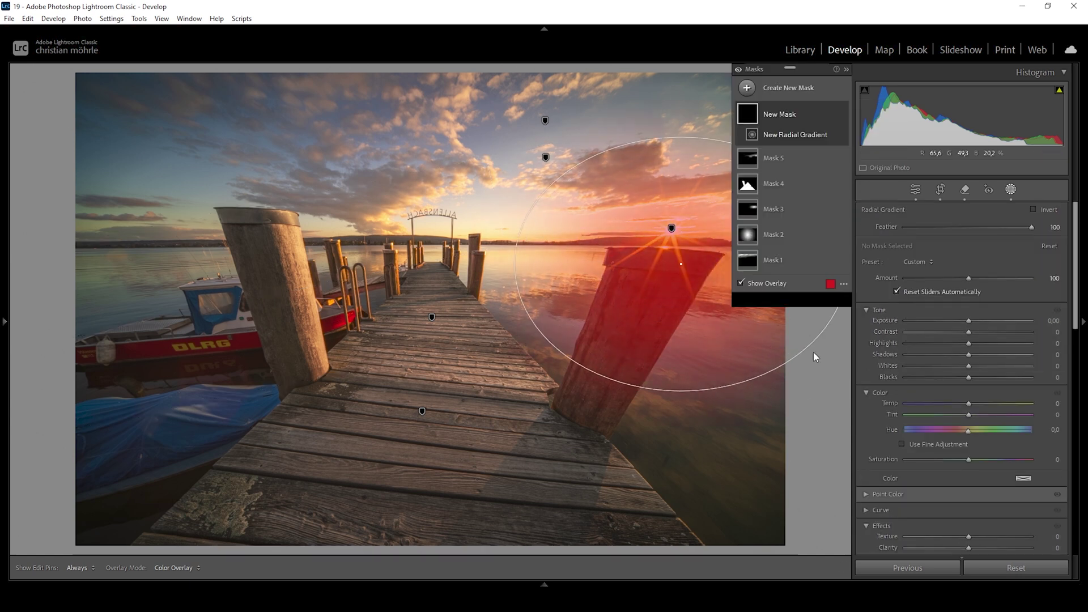
{"action": "left_click_drag", "start_coordinate": [680, 262], "coordinate": [655, 211]}
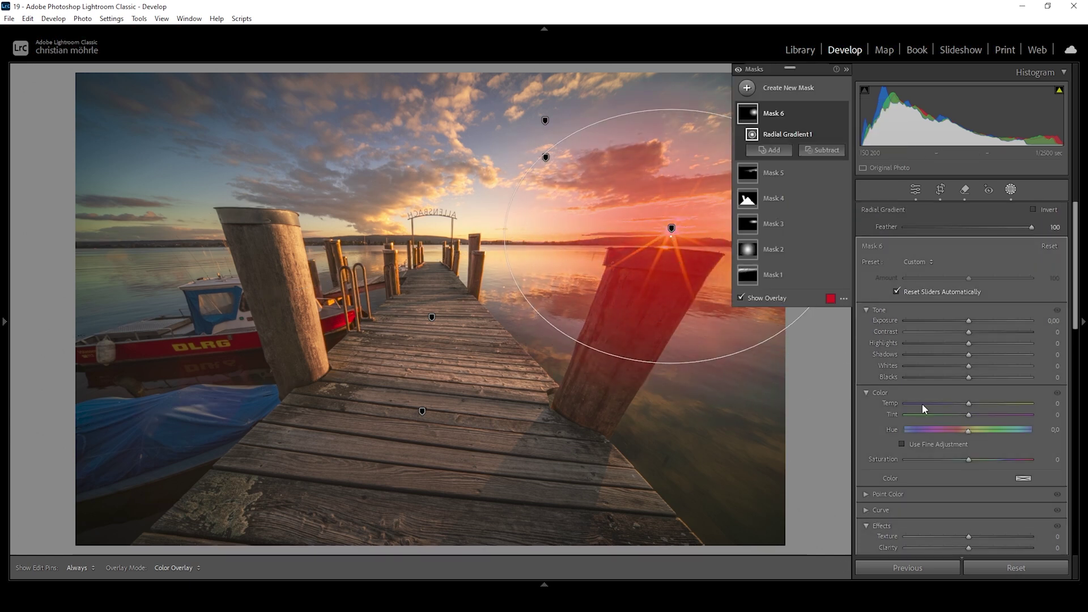
{"action": "left_click_drag", "start_coordinate": [968, 459], "coordinate": [953, 459]}
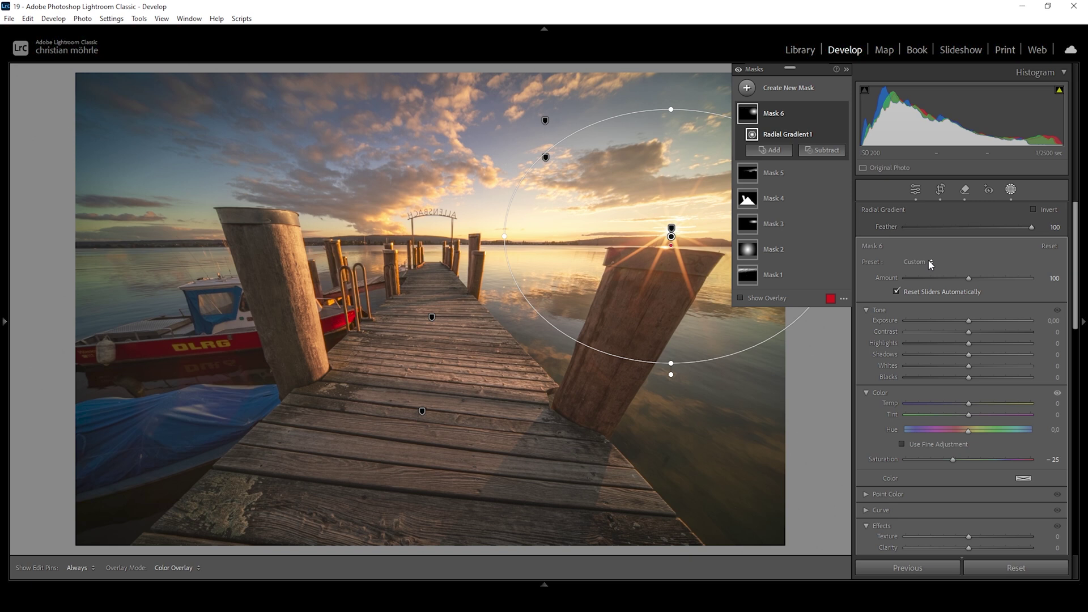
{"action": "left_click", "coordinate": [739, 70]}
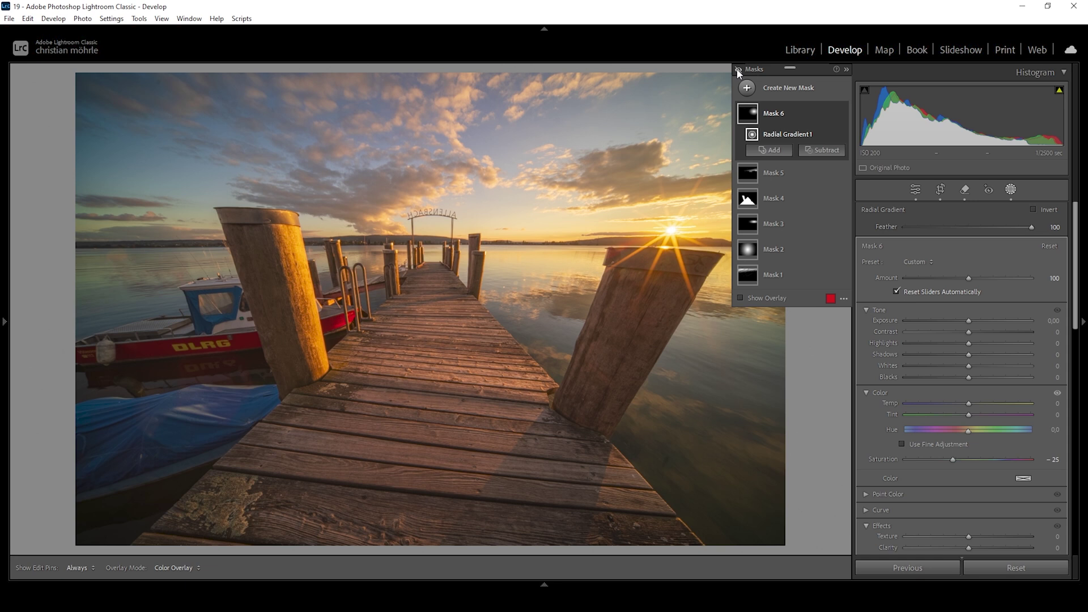
{"action": "left_click", "coordinate": [739, 69]}
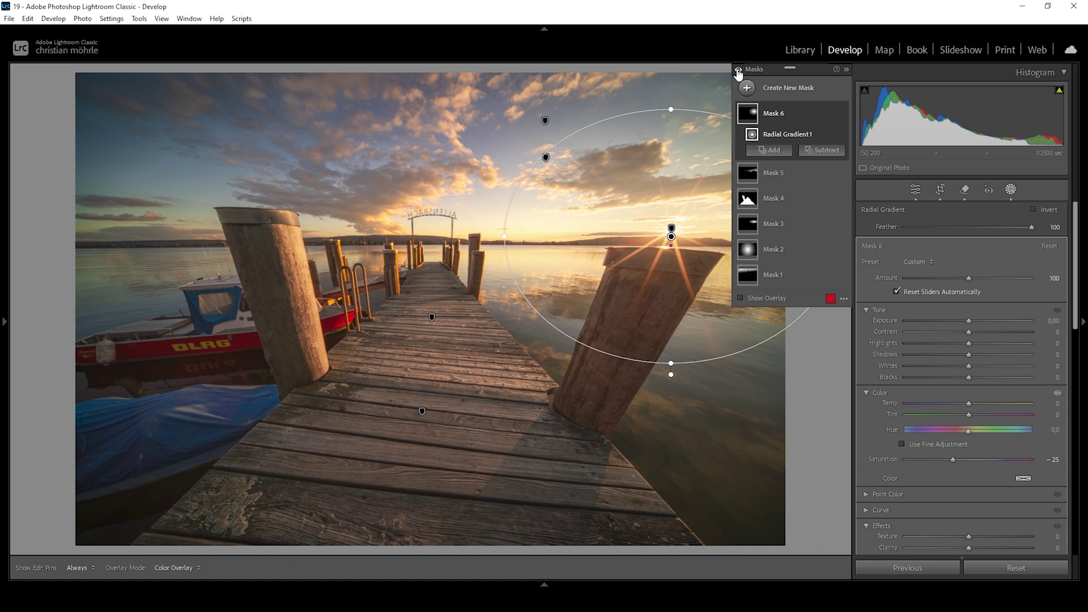
In Color Mixer HSL Hue, set Orange −9, Yellow −31, Green −100 and Blue −56
{"action": "left_click", "coordinate": [915, 190]}
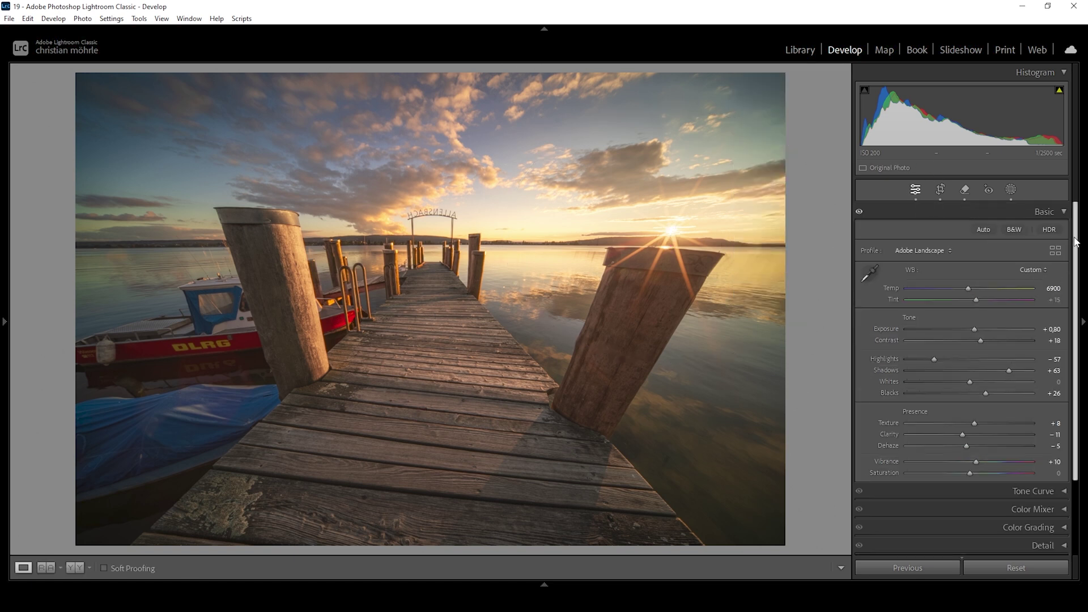
{"action": "left_click", "coordinate": [1058, 212]}
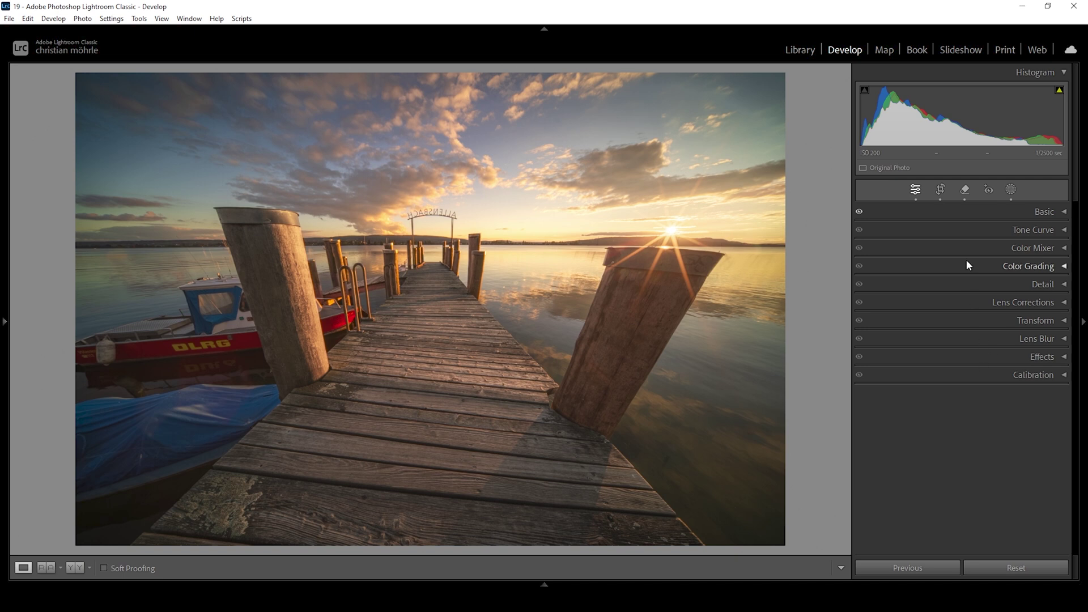
{"action": "left_click", "coordinate": [1028, 244]}
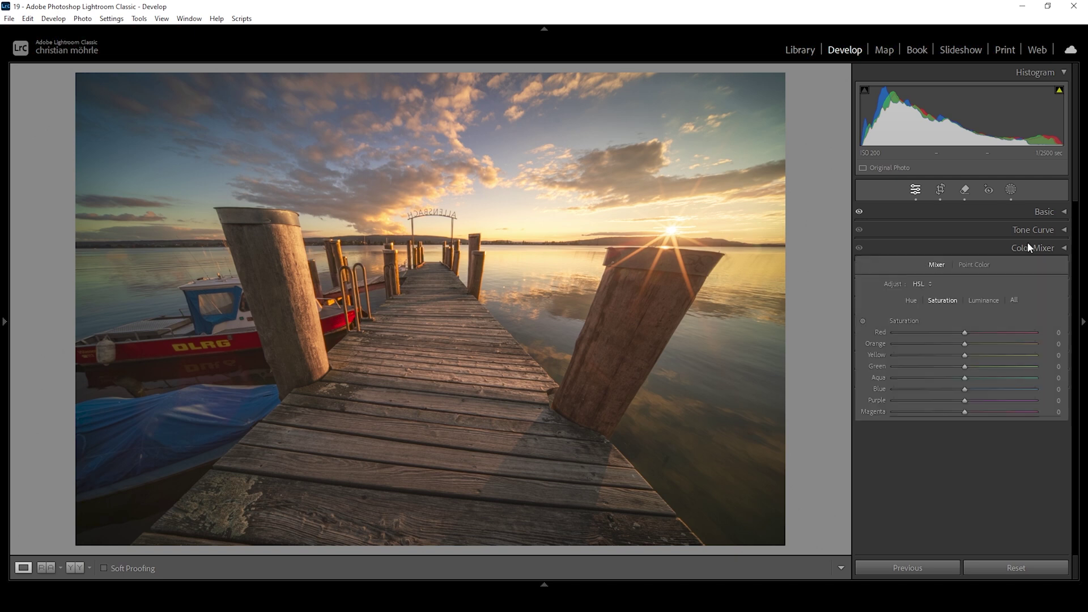
{"action": "left_click", "coordinate": [917, 302]}
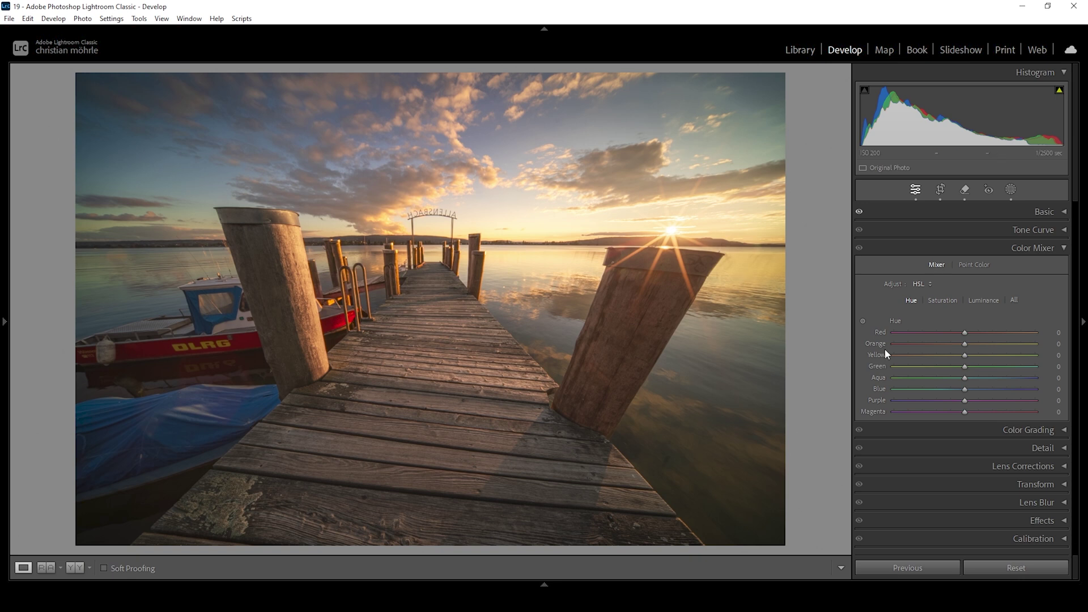
{"action": "left_click_drag", "start_coordinate": [964, 345], "coordinate": [942, 356]}
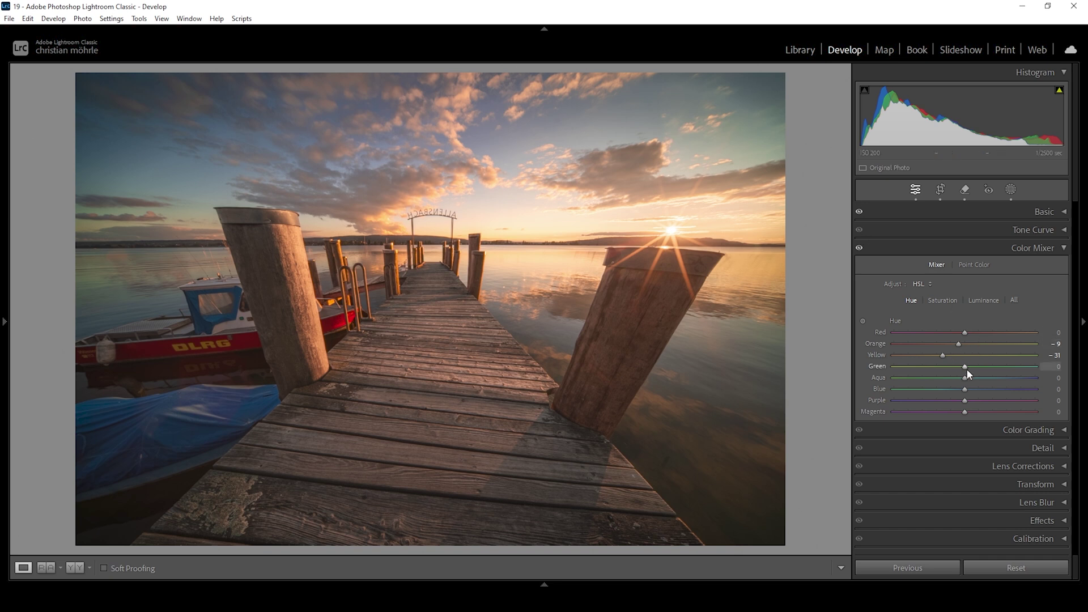
{"action": "left_click_drag", "start_coordinate": [966, 369], "coordinate": [815, 356]}
{"action": "left_click_drag", "start_coordinate": [965, 390], "coordinate": [928, 390]}
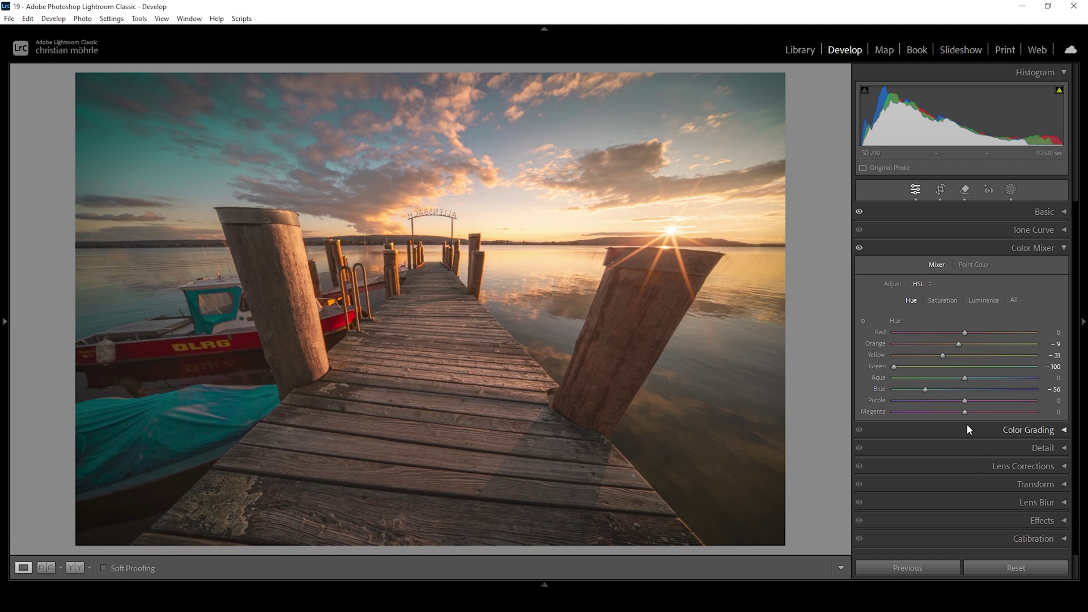
{"action": "left_click", "coordinate": [946, 303]}
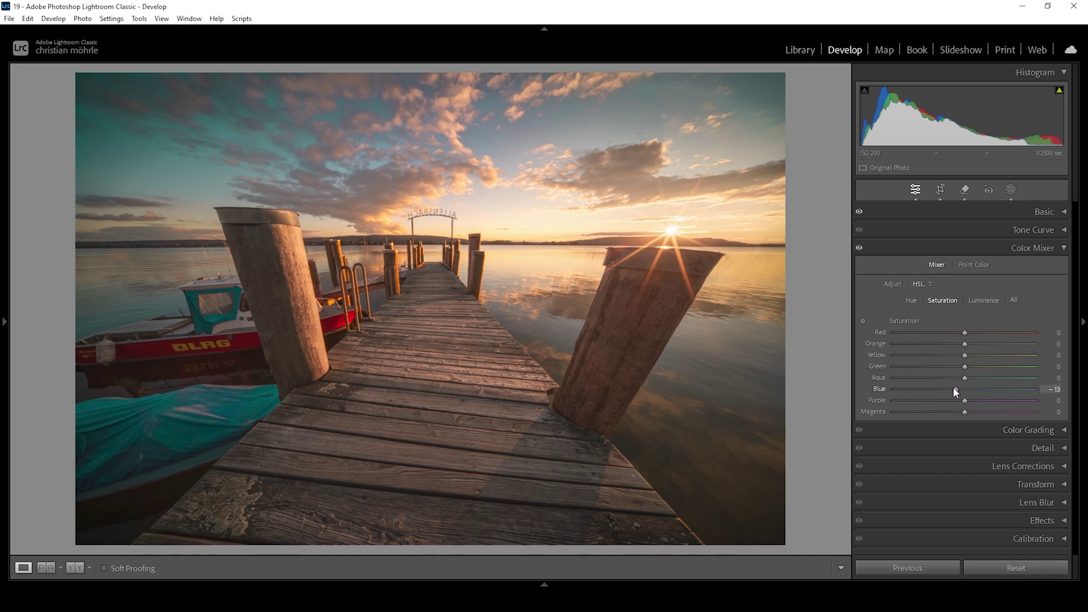
Set Blue saturation to −17, shift the Purple hue, and ease the Blue hue back toward blue
{"action": "left_click_drag", "start_coordinate": [957, 389], "coordinate": [953, 389]}
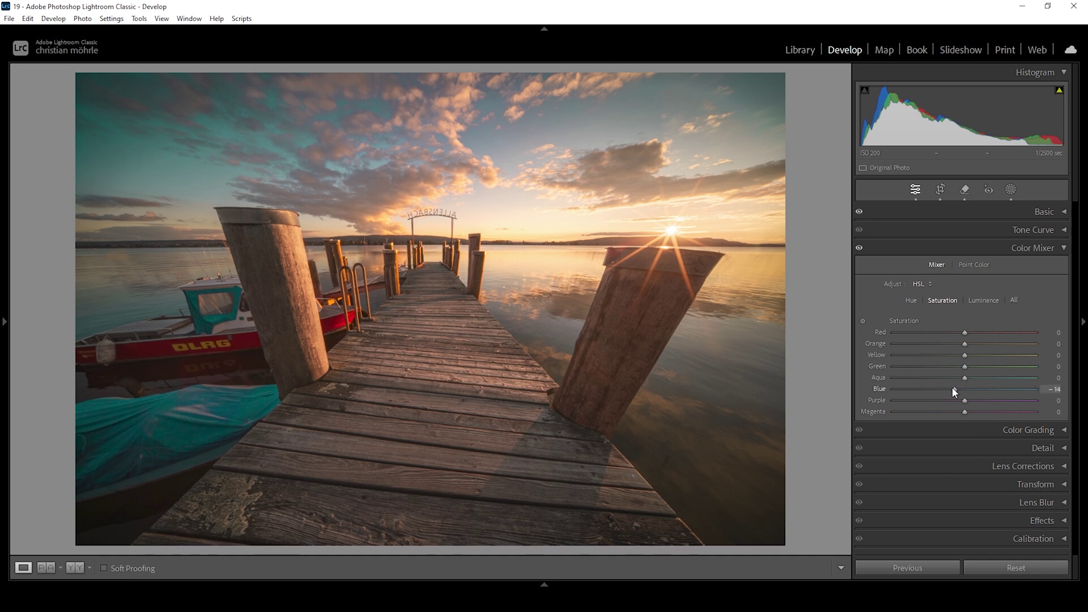
{"action": "left_click", "coordinate": [912, 301]}
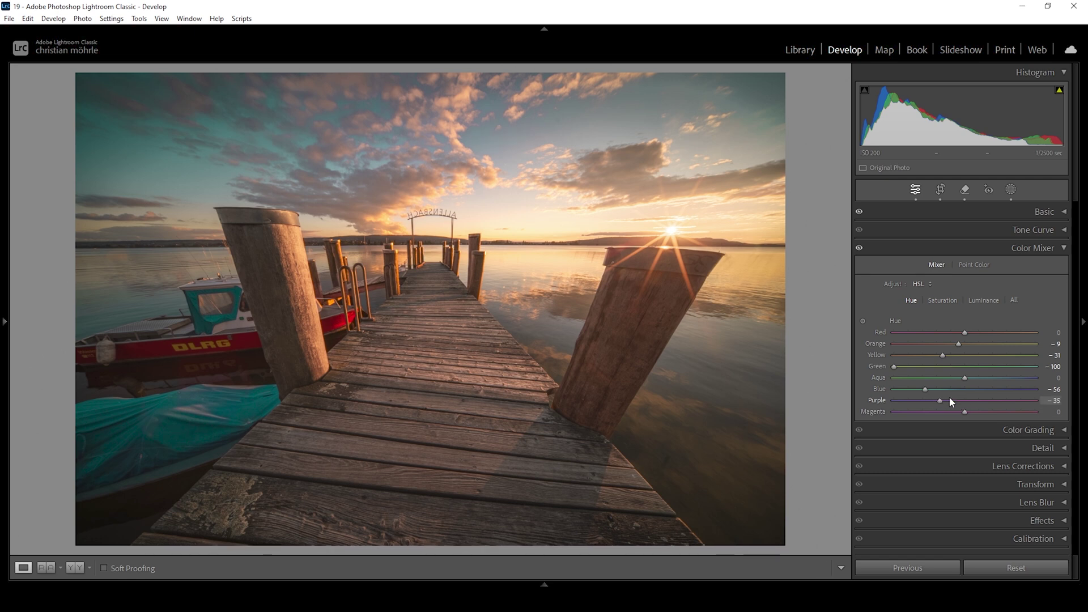
{"action": "left_click_drag", "start_coordinate": [950, 398], "coordinate": [925, 399]}
{"action": "left_click_drag", "start_coordinate": [926, 387], "coordinate": [961, 394]}
Set mixer saturation to Orange +11, Yellow −3 and Green −35
{"action": "left_click", "coordinate": [941, 300]}
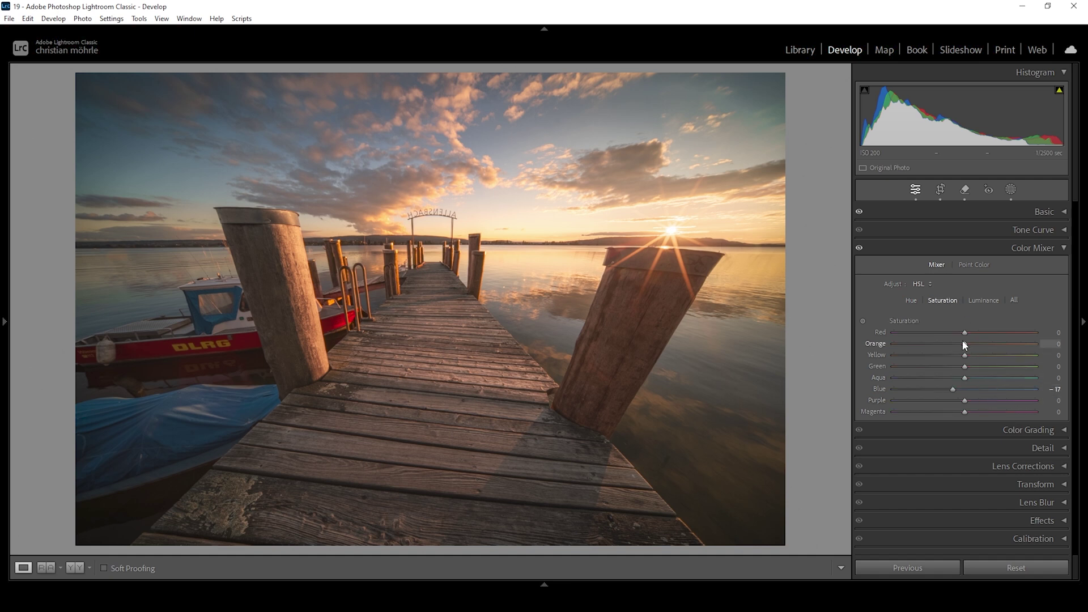
{"action": "left_click_drag", "start_coordinate": [966, 343], "coordinate": [974, 344]}
{"action": "left_click_drag", "start_coordinate": [964, 366], "coordinate": [957, 365]}
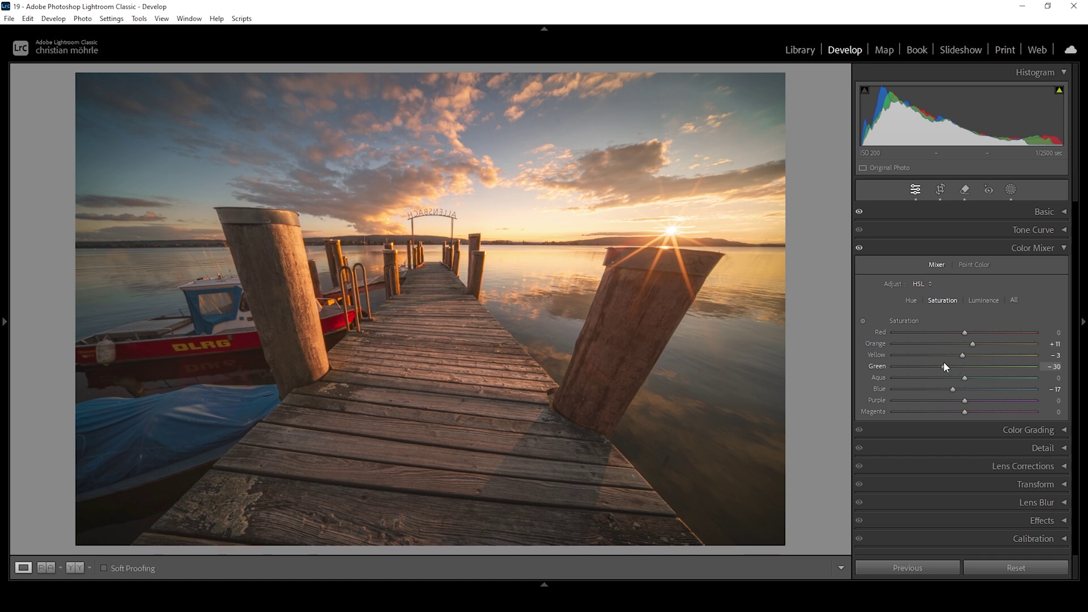
{"action": "left_click_drag", "start_coordinate": [943, 362], "coordinate": [940, 363]}
Grade the highlights a warm orange with hue 30 and saturation 43
{"action": "left_click", "coordinate": [1046, 247]}
{"action": "left_click", "coordinate": [1045, 271]}
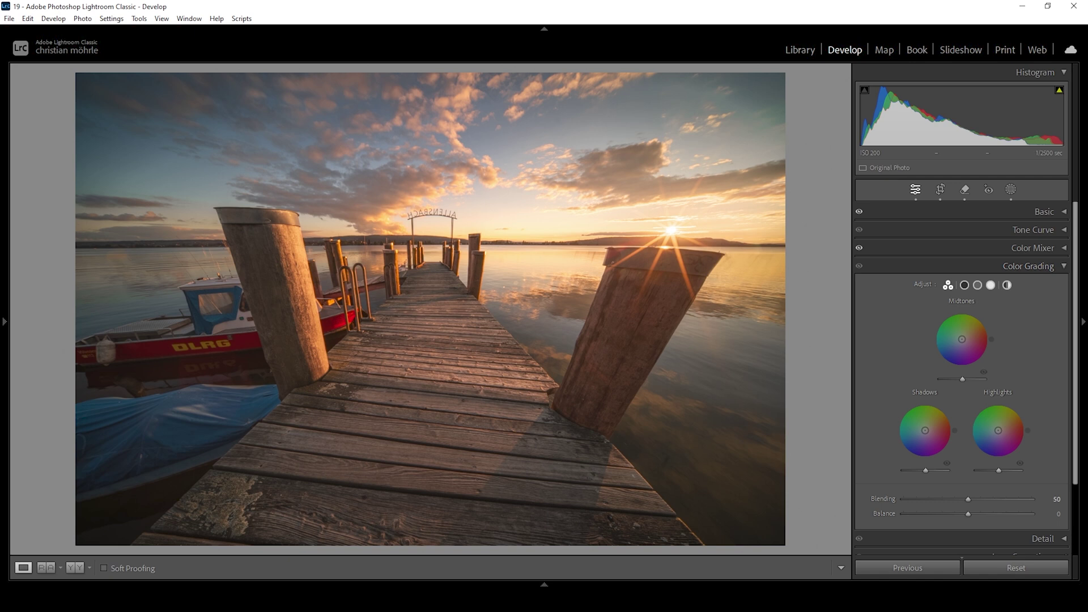
{"action": "left_click", "coordinate": [990, 286]}
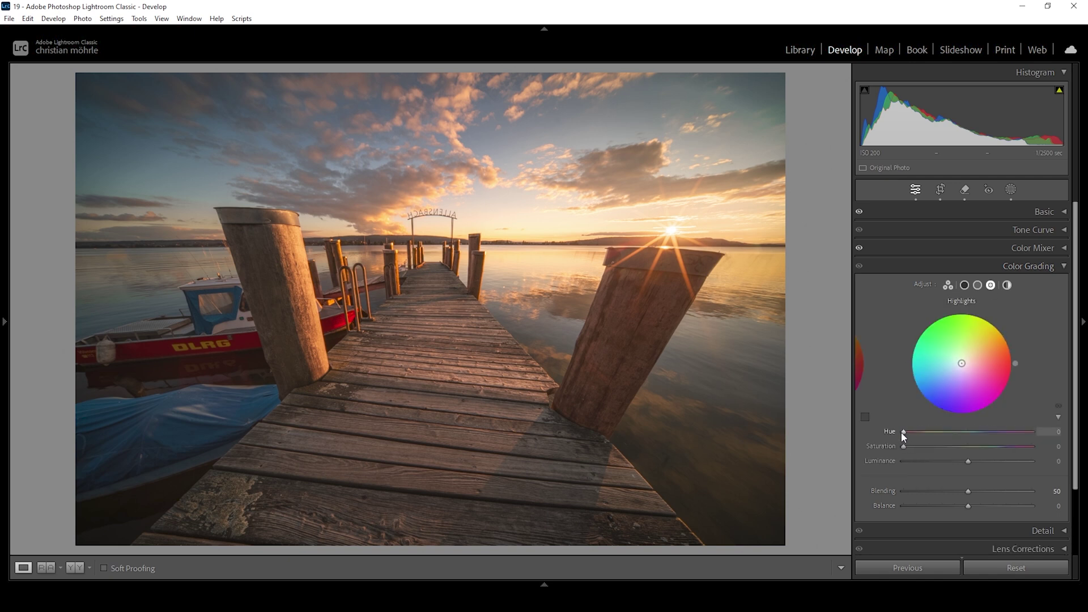
{"action": "left_click_drag", "start_coordinate": [904, 432], "coordinate": [914, 432]}
{"action": "left_click_drag", "start_coordinate": [906, 447], "coordinate": [961, 450]}
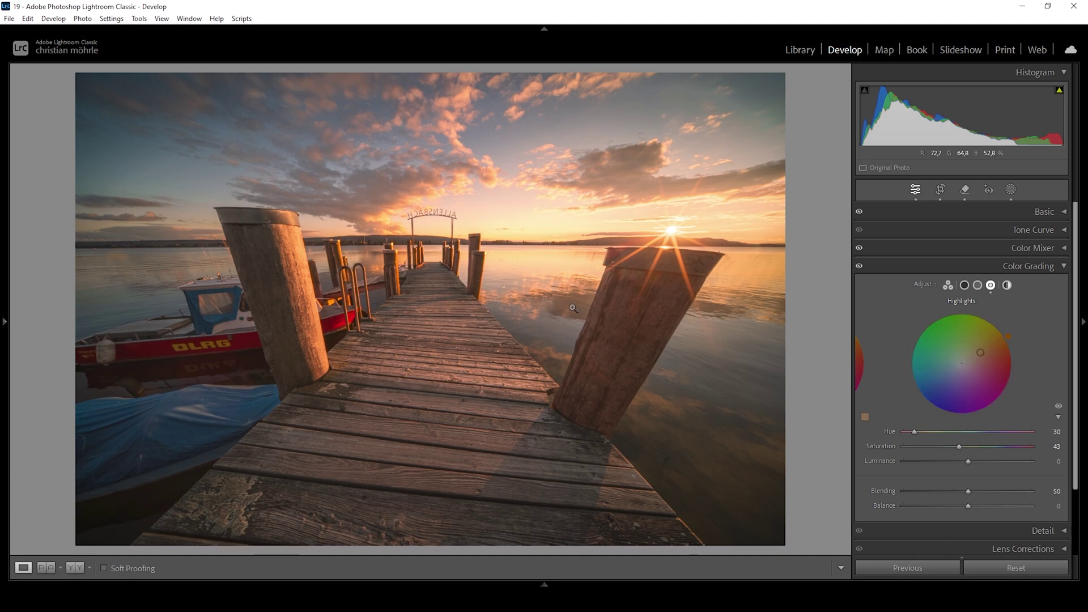
Tint the midtones cool blue with hue 213 and saturation 14
{"action": "left_click", "coordinate": [978, 285]}
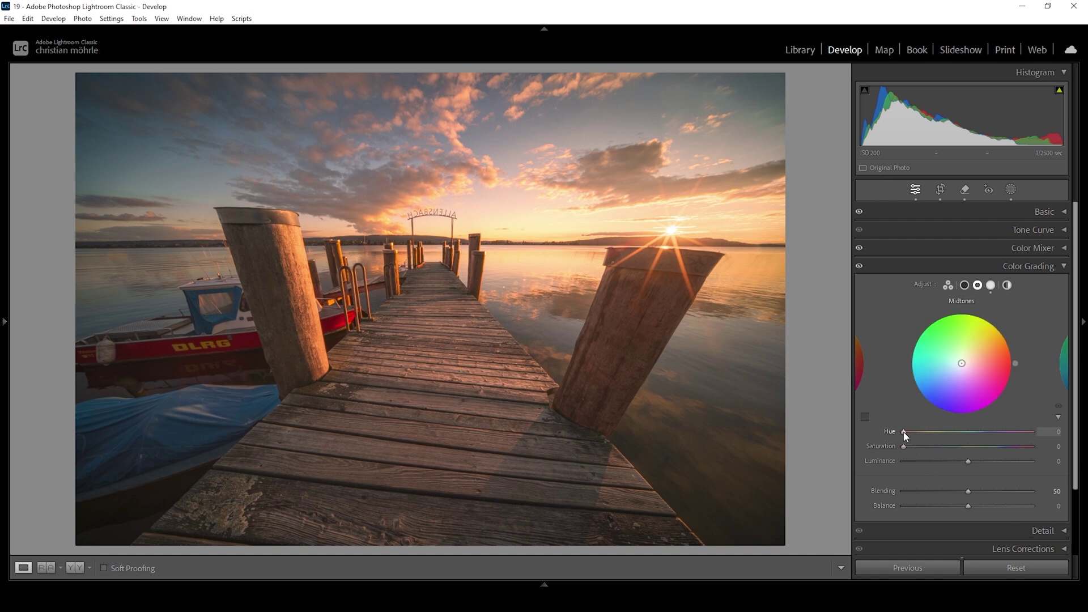
{"action": "left_click_drag", "start_coordinate": [906, 431], "coordinate": [981, 437]}
{"action": "left_click_drag", "start_coordinate": [982, 438], "coordinate": [979, 438]}
{"action": "left_click_drag", "start_coordinate": [905, 446], "coordinate": [922, 447]}
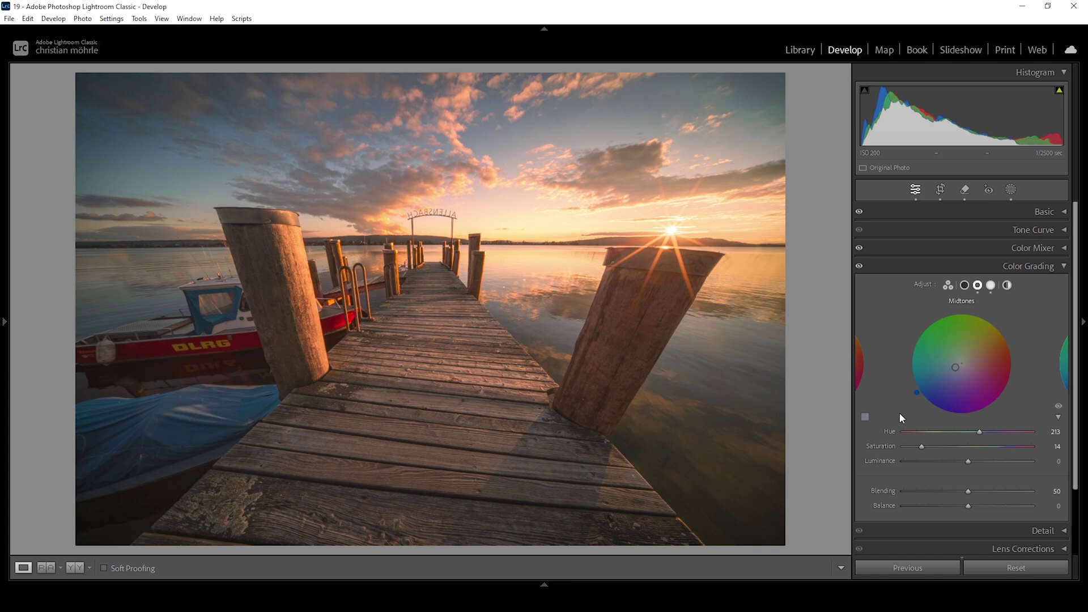
Shift the Blue Primary calibration to hue -18 and saturation +13
{"action": "left_click", "coordinate": [1043, 266]}
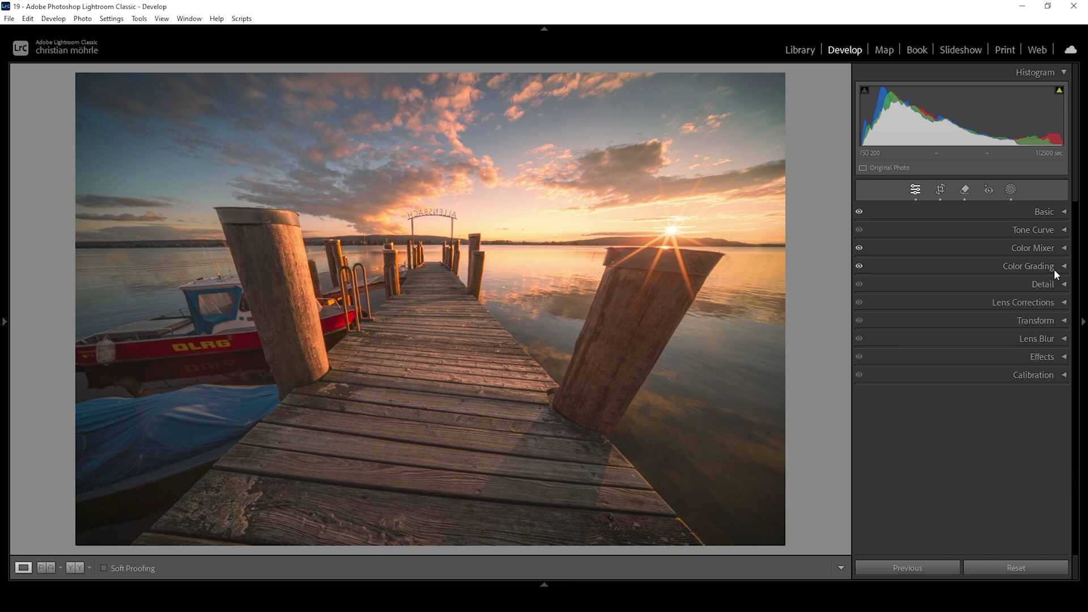
{"action": "left_click", "coordinate": [1013, 375]}
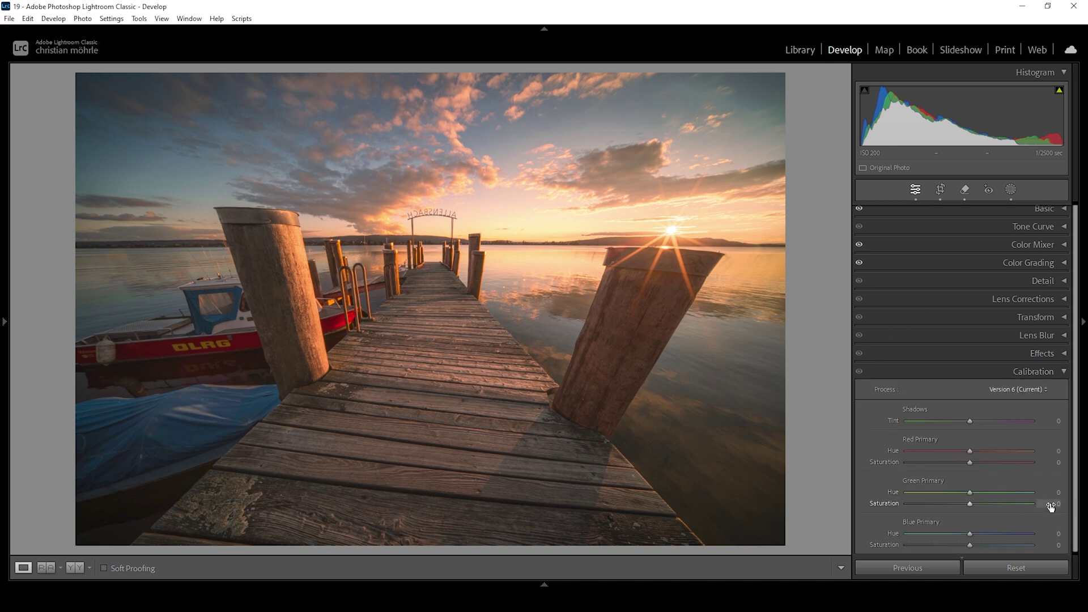
{"action": "left_click_drag", "start_coordinate": [969, 534], "coordinate": [958, 528]}
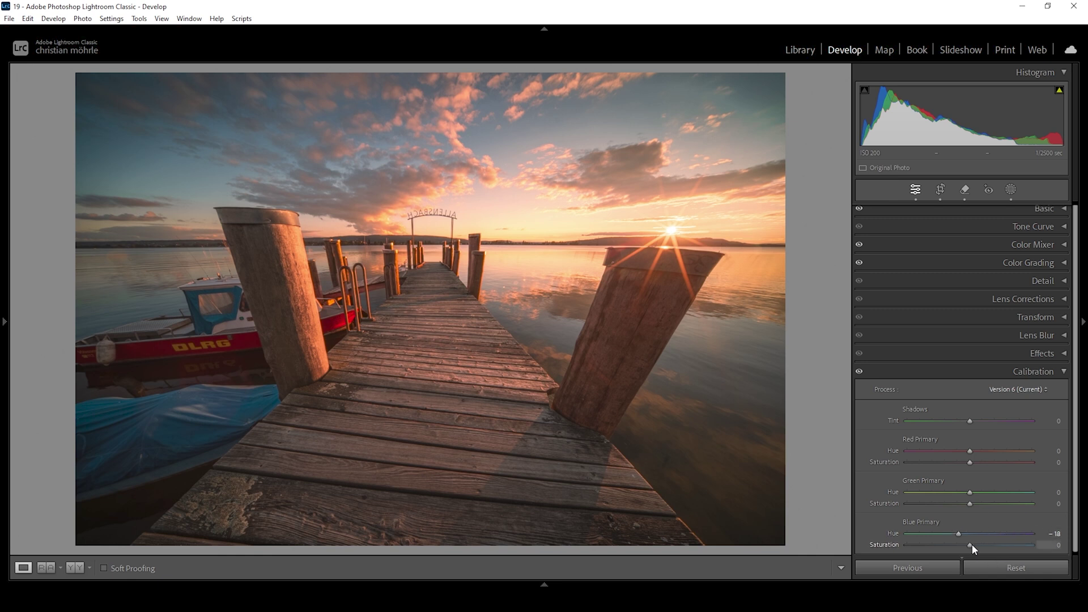
{"action": "left_click_drag", "start_coordinate": [971, 544], "coordinate": [981, 545]}
{"action": "left_click", "coordinate": [1041, 371]}
Sharpen with Radius 0,5, Detail 100, Masking 85 and Amount 86
{"action": "left_click", "coordinate": [1029, 282]}
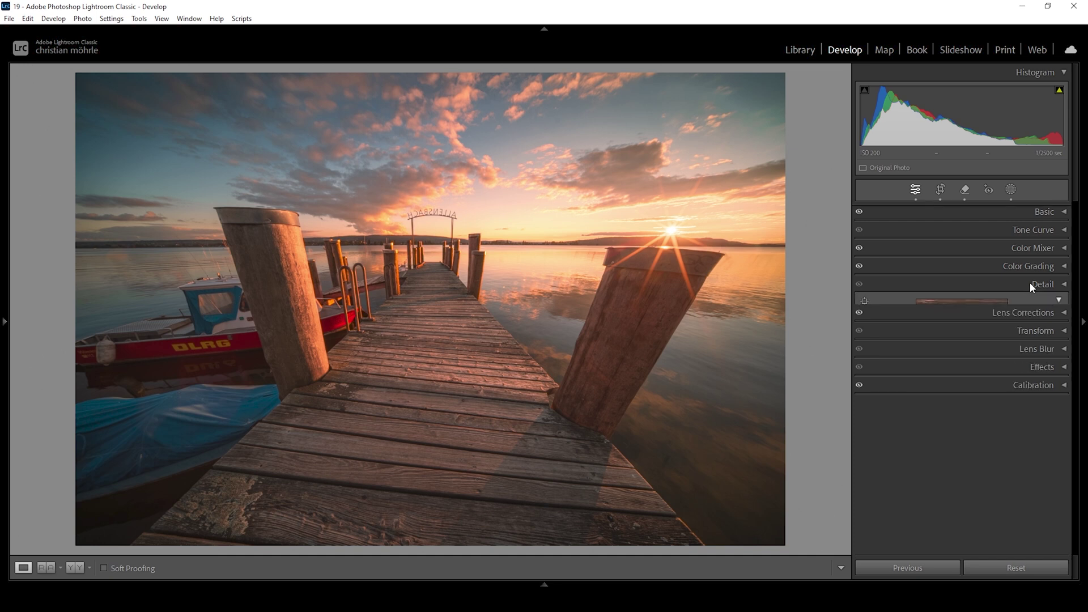
{"action": "left_click_drag", "start_coordinate": [931, 363], "coordinate": [868, 361]}
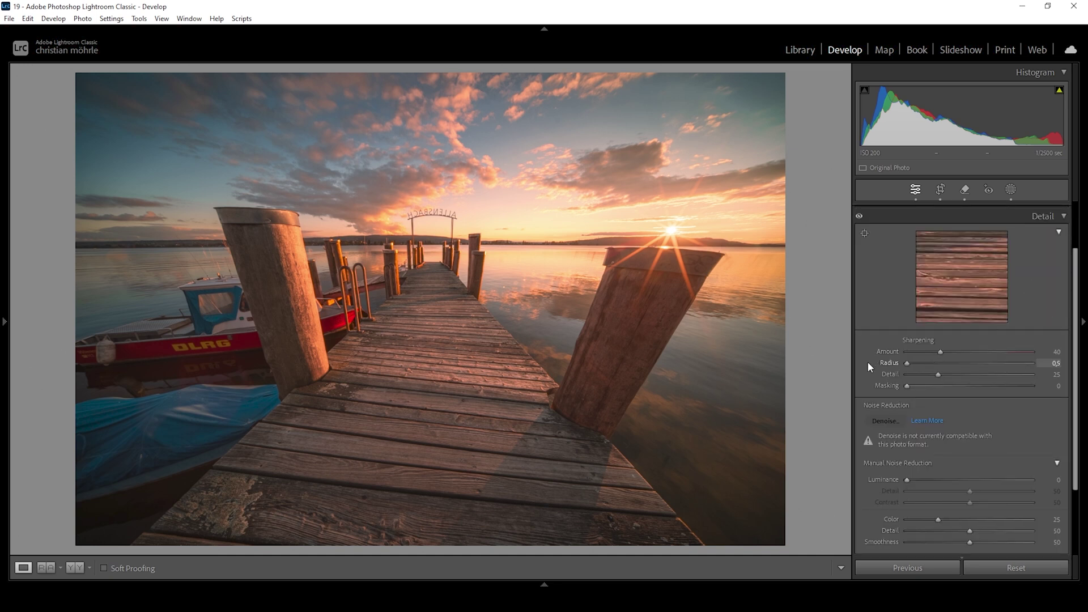
{"action": "left_click_drag", "start_coordinate": [941, 372], "coordinate": [1037, 373]}
{"action": "left_click_drag", "start_coordinate": [909, 386], "coordinate": [1018, 386]}
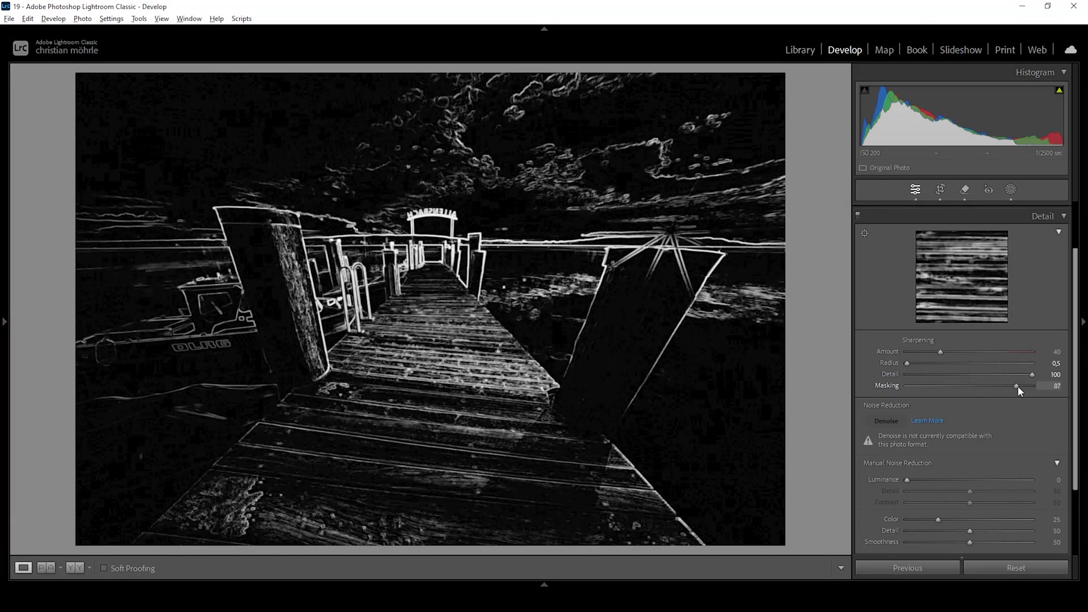
{"action": "left_click_drag", "start_coordinate": [941, 352], "coordinate": [978, 356]}
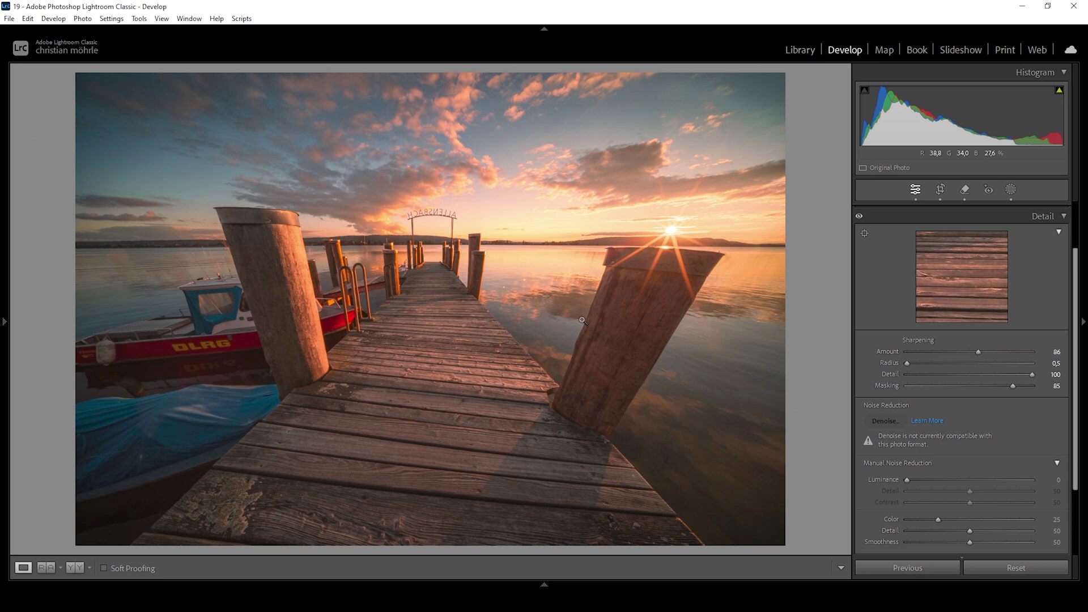